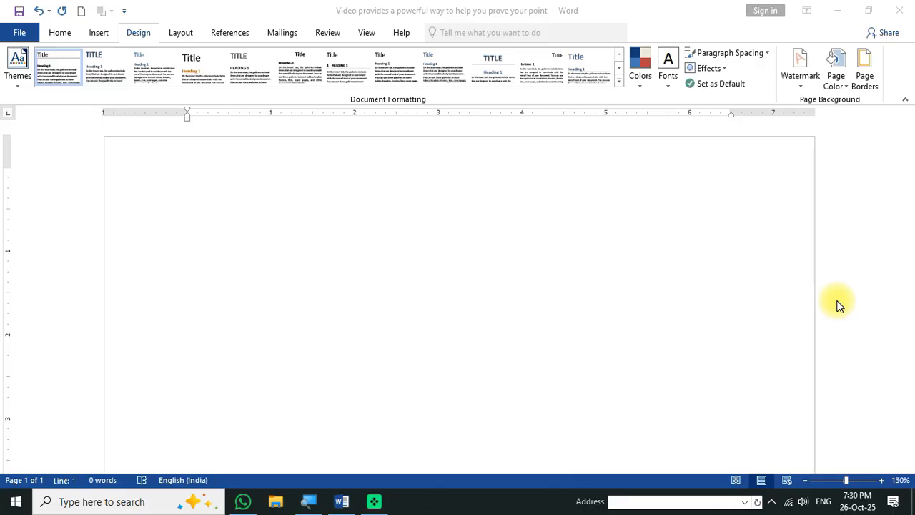
Step: Fill the blank document with placeholder paragraphs generated by =RAND(52)
click(18, 80)
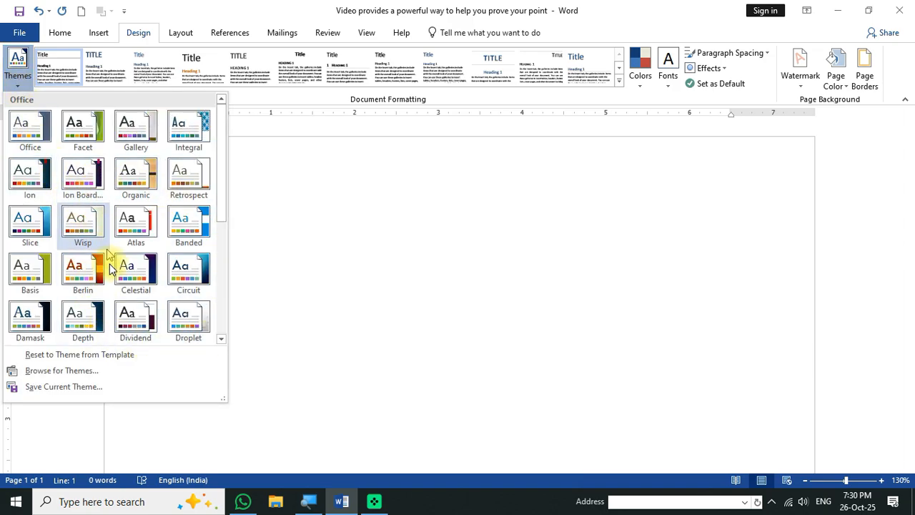
click(302, 266)
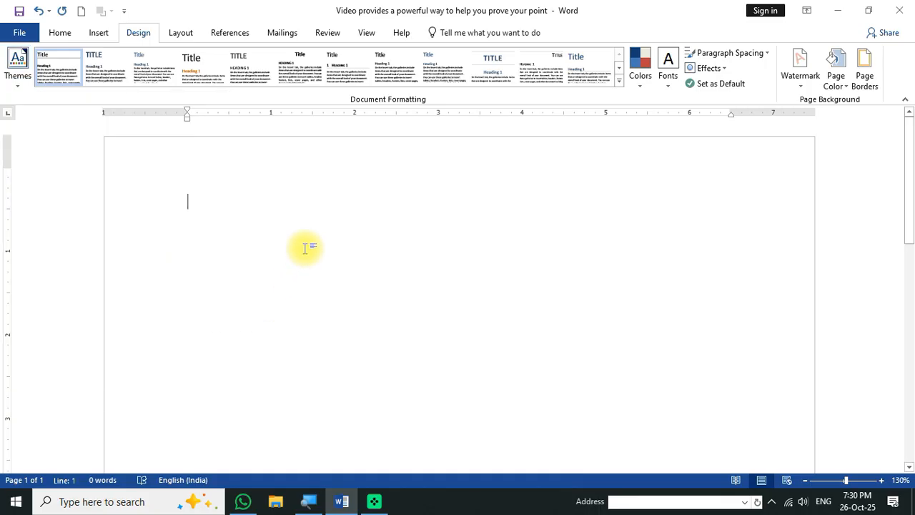
text(=RAND()
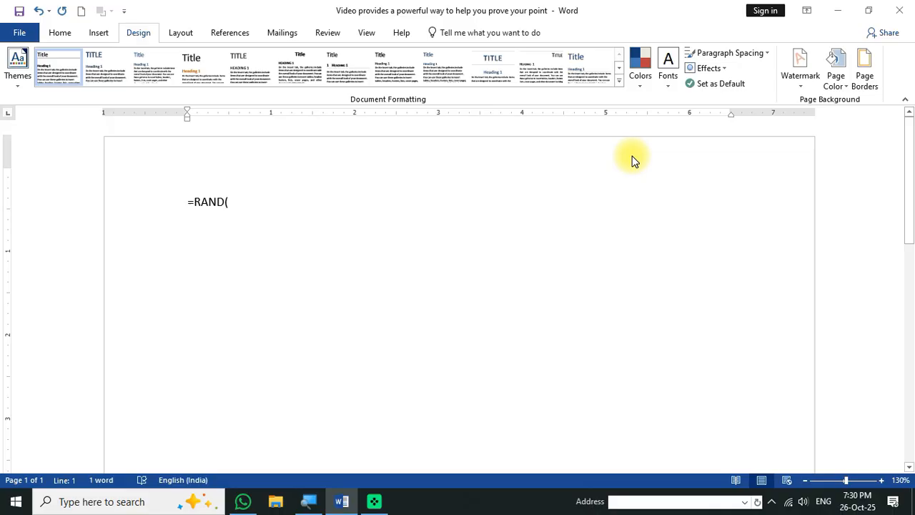
text(52)
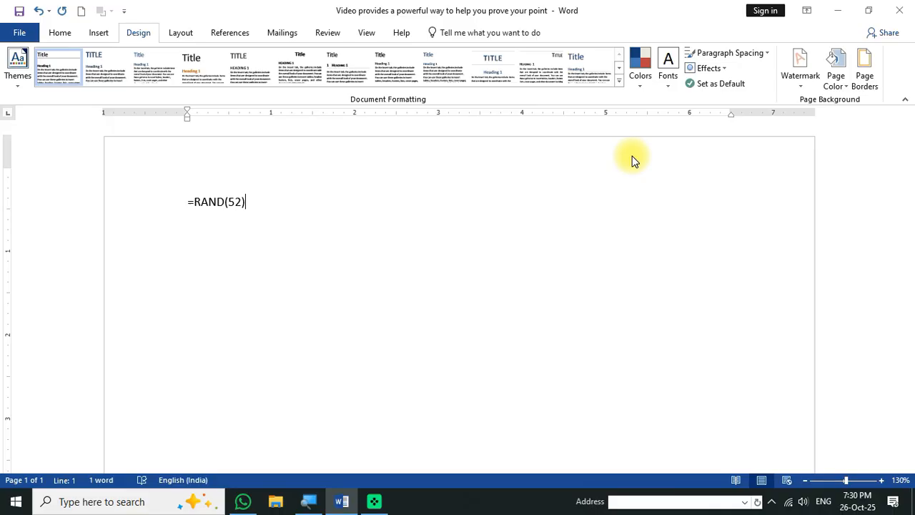
key(Return)
Step: Add the line LESSON 1 above the first paragraph, leaving an empty line before it
scroll(579, 169, up, 20)
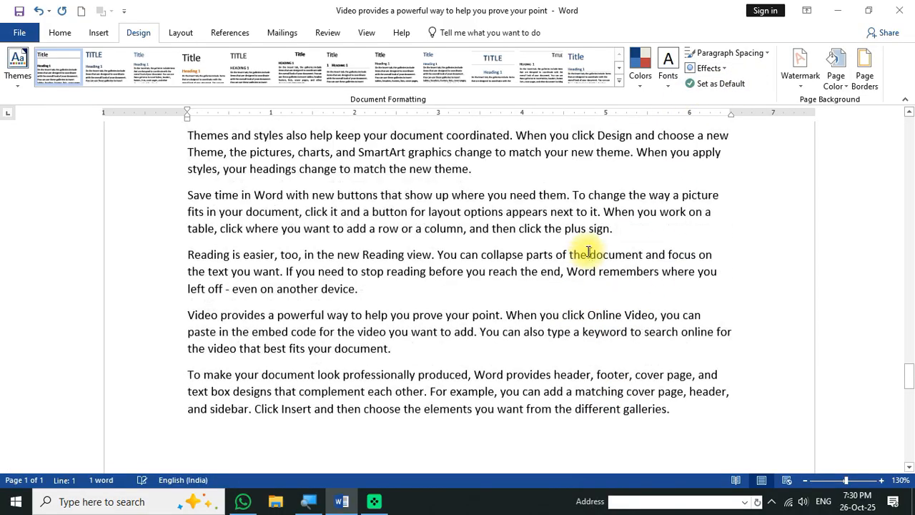
scroll(581, 235, up, 10)
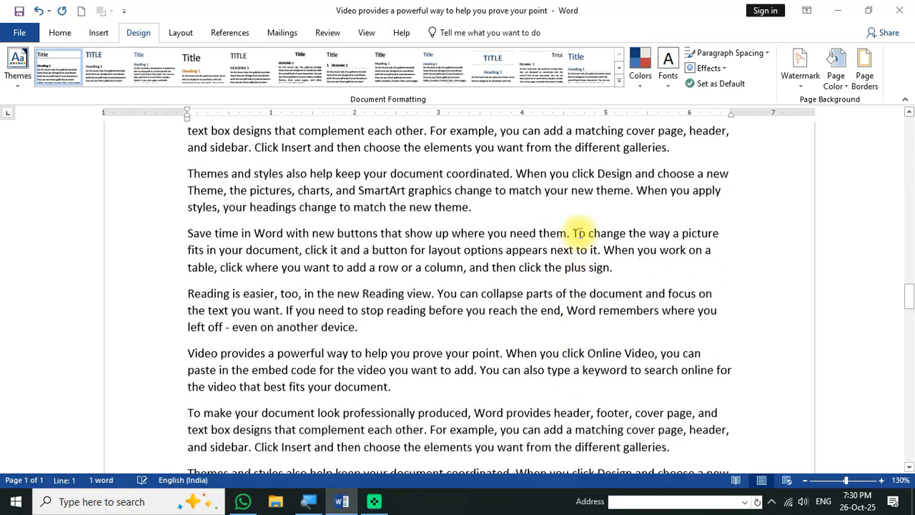
drag(909, 243, 908, 126)
click(191, 201)
key(Return)
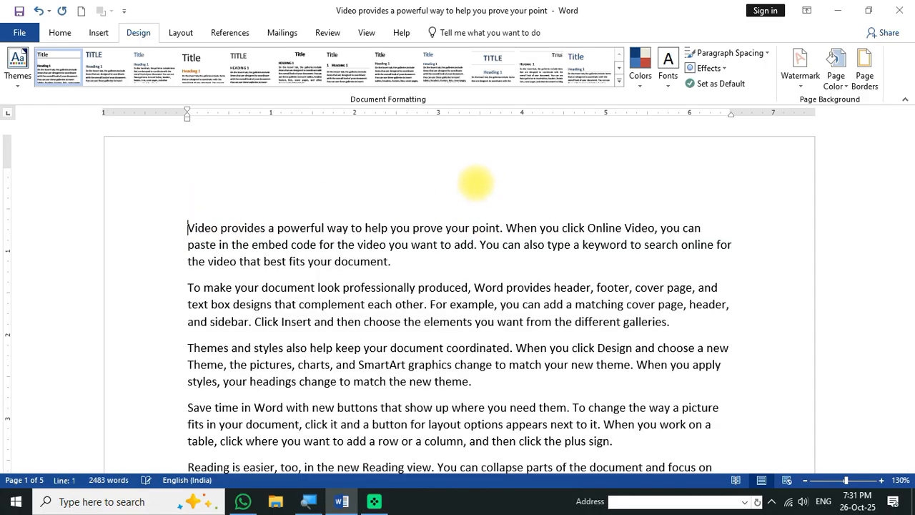
text(LESSON )
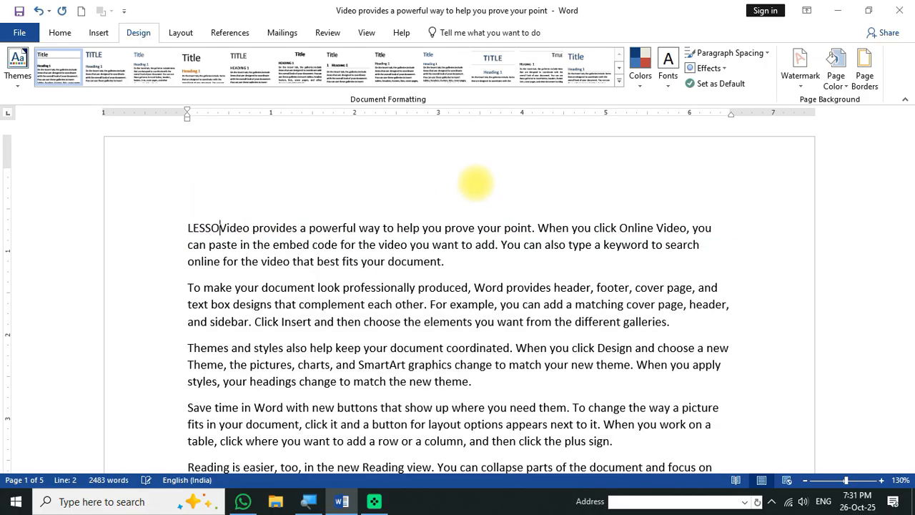
text(1)
key(Return)
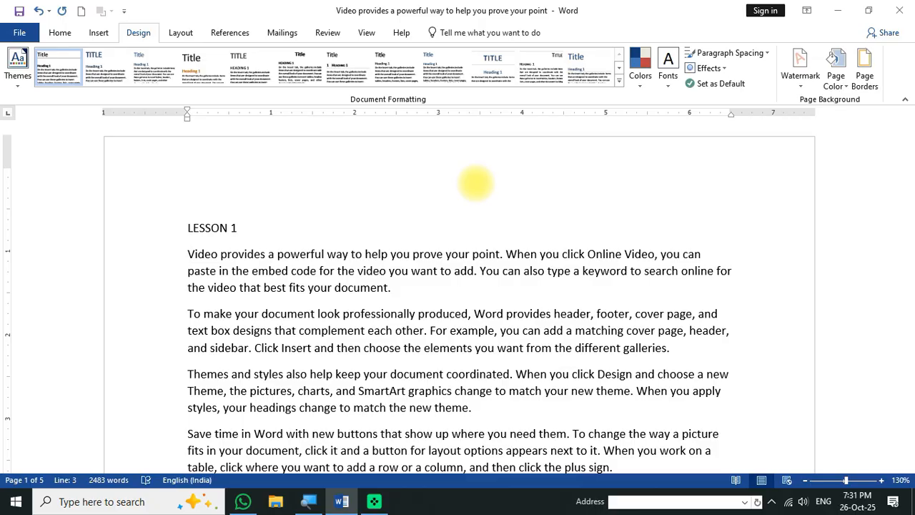
Step: Add the line LESSON 2 above the second paragraph and LESSON 3 above the "Themes and styles" paragraph
scroll(207, 307, down, 2)
scroll(207, 245, up, 2)
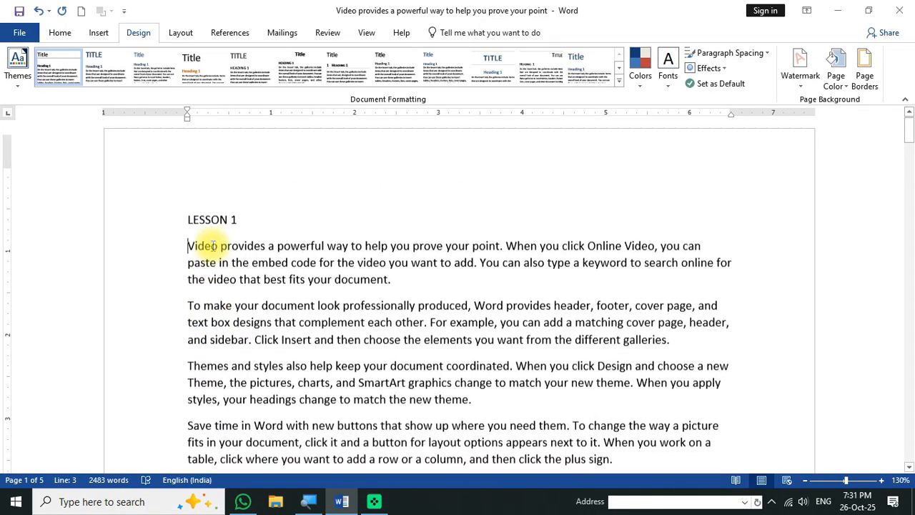
click(189, 312)
text(LESSON 2)
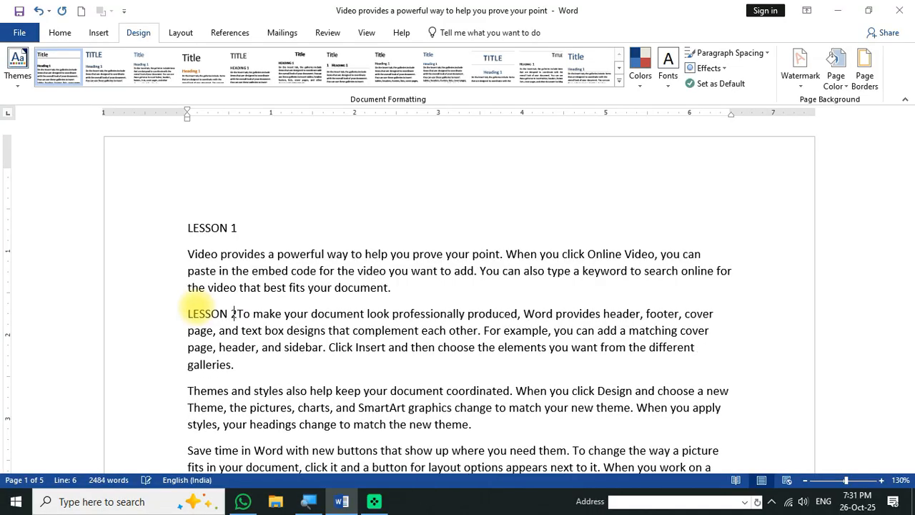
key(Return)
key(Down)
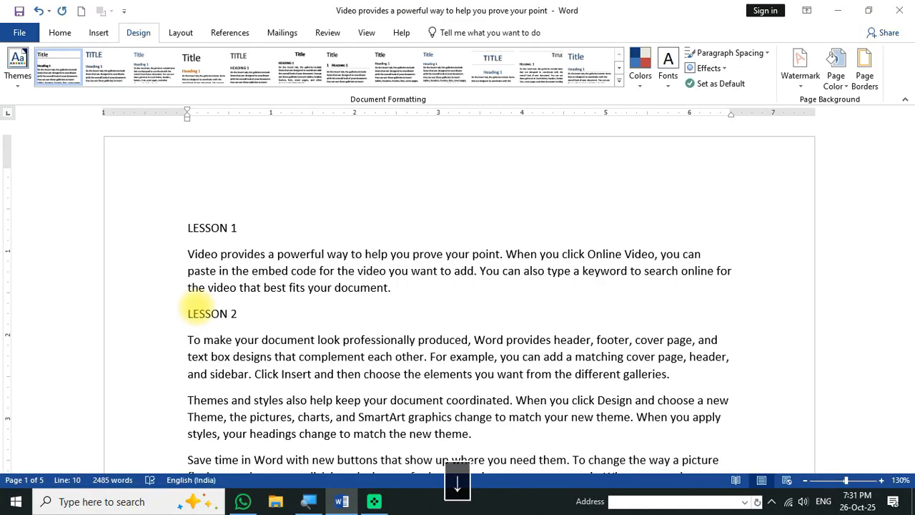
text(LESSON 3)
key(Return)
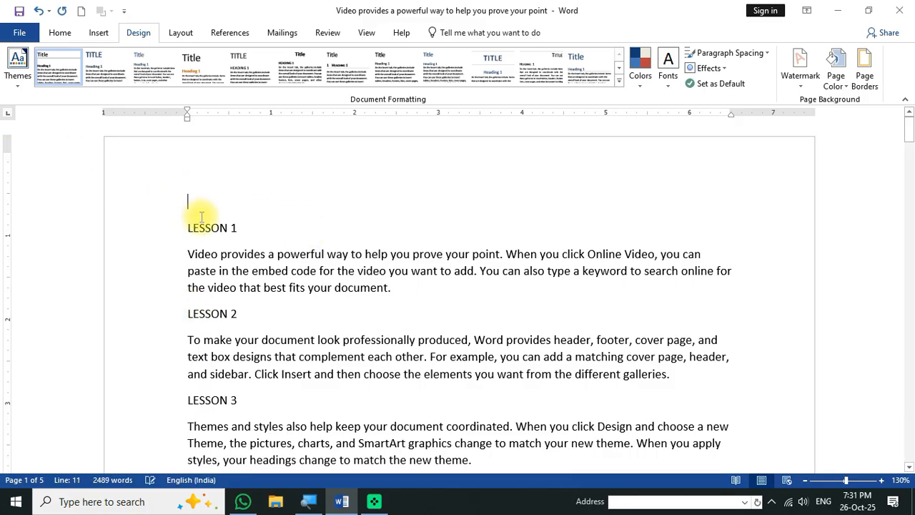
Step: Remove the empty line above LESSON 1 and add the line LESSON 4 above the first "Save time in Word" paragraph
key(Delete)
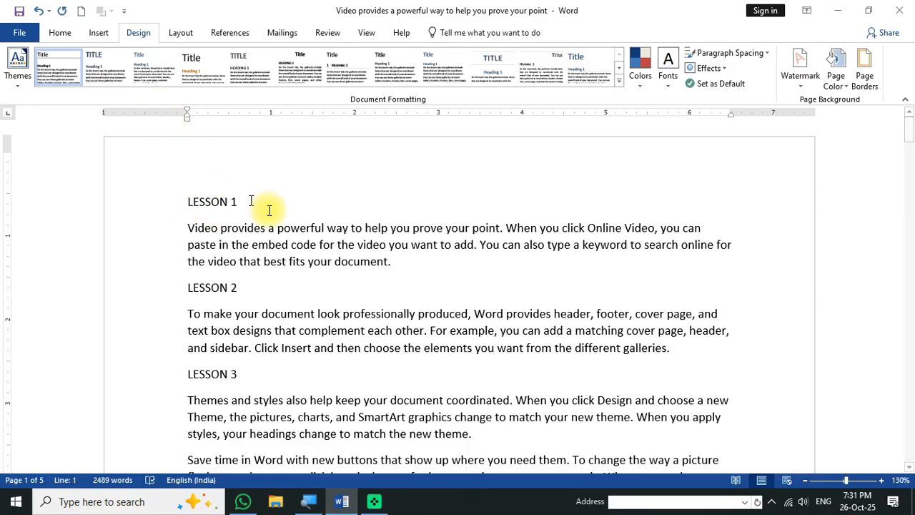
scroll(255, 394, down, 2)
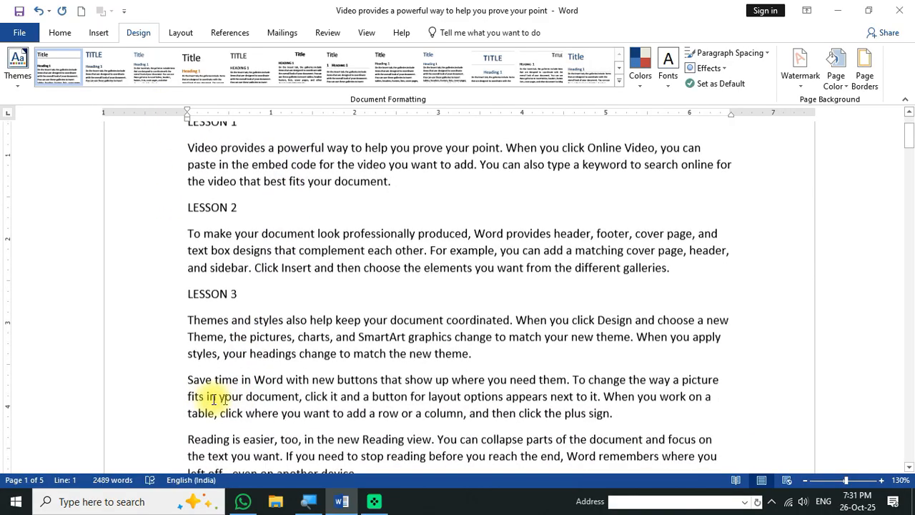
click(187, 380)
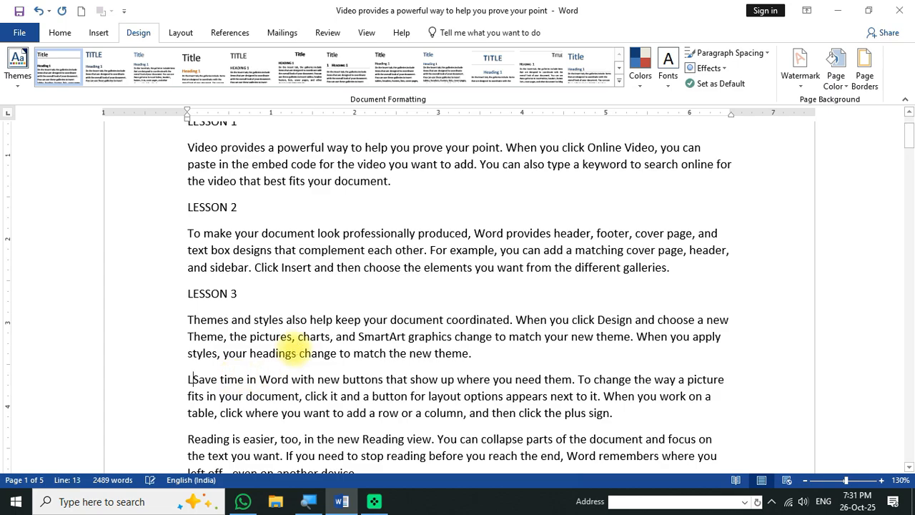
text(LESSON 4)
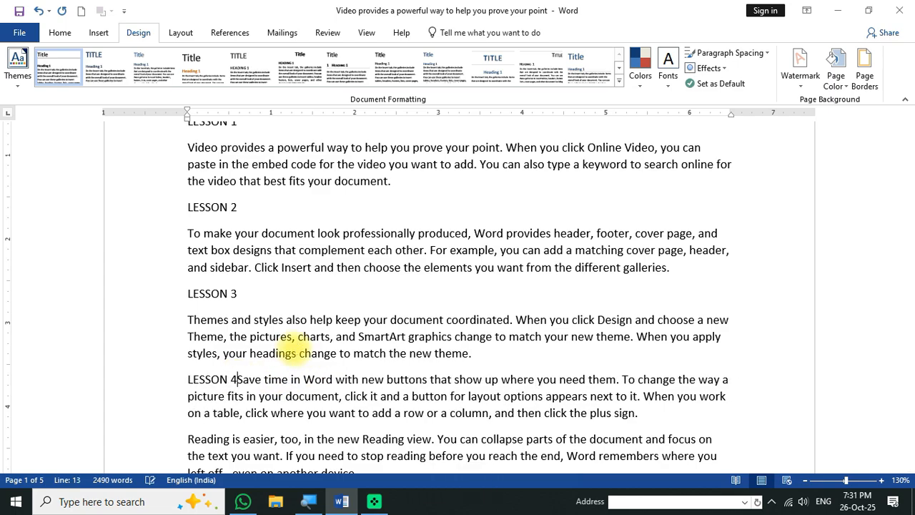
key(Return)
Step: Apply the Heading 1 style to LESSON 1 and the Heading 2 style to LESSON 2
scroll(375, 351, up, 2)
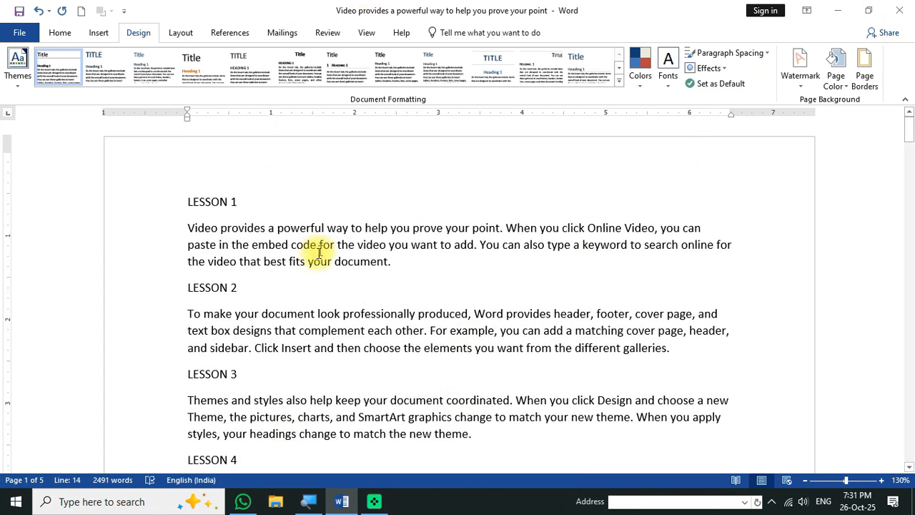
drag(255, 200, 179, 184)
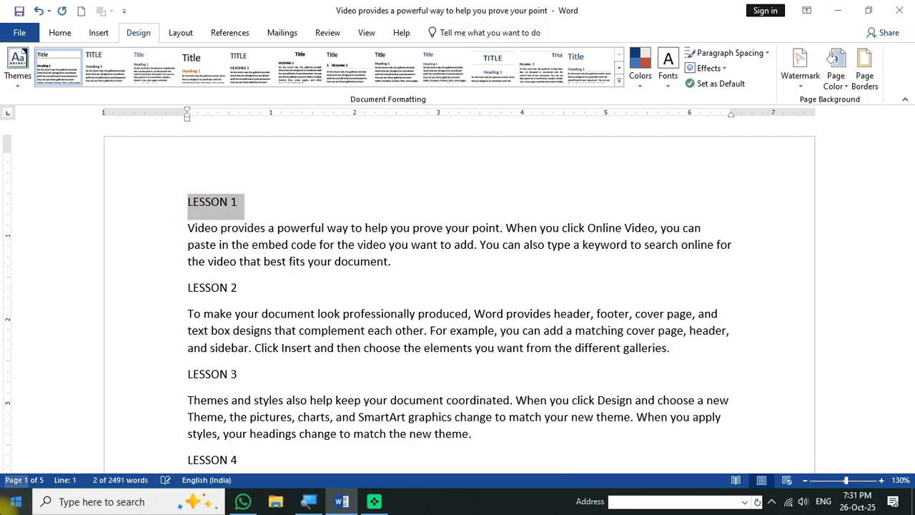
click(65, 35)
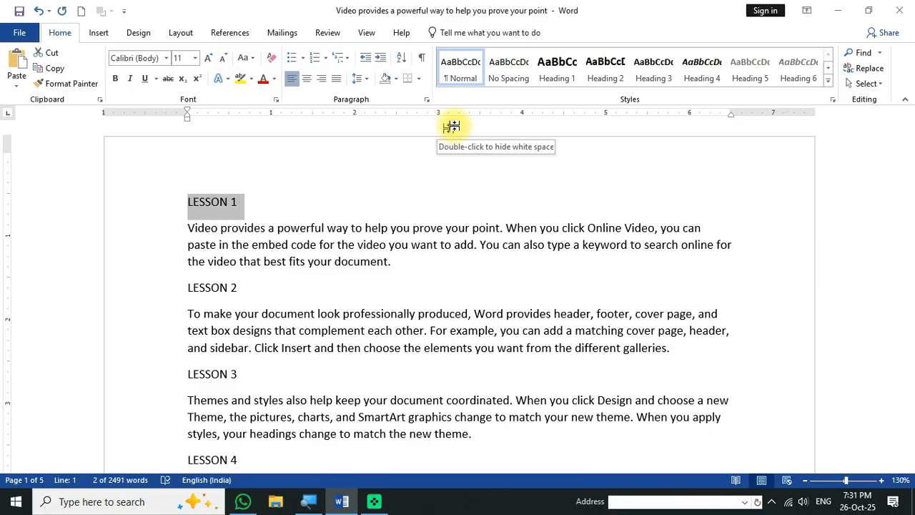
click(557, 69)
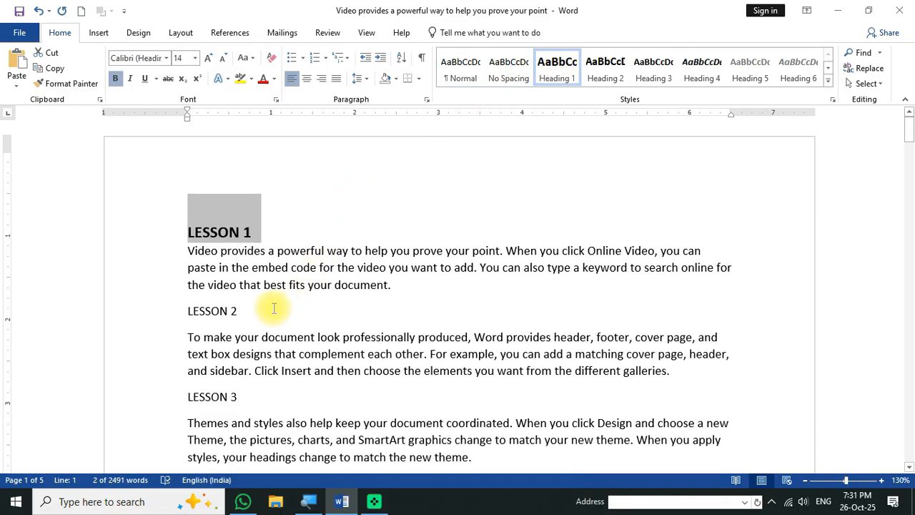
drag(257, 309, 170, 310)
click(601, 68)
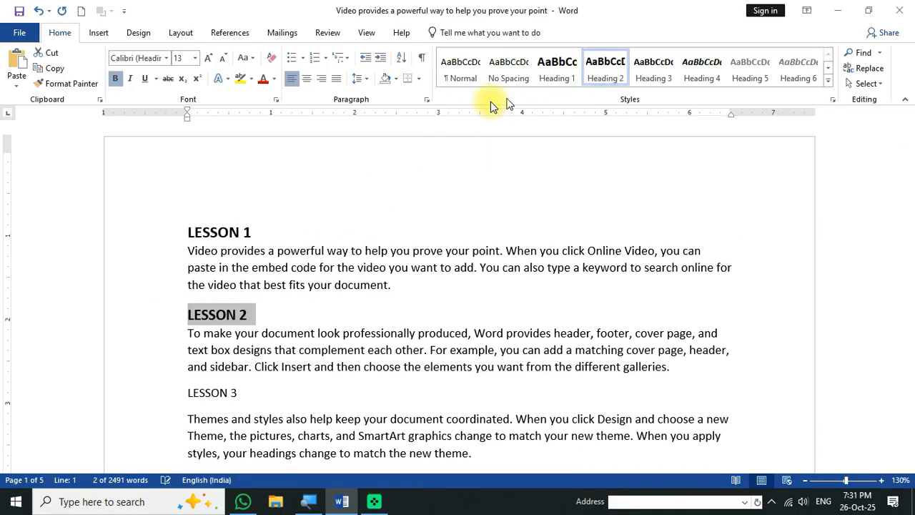
Step: Apply the Heading 3 style to LESSON 3 and the Heading 4 style to LESSON 4
drag(265, 395, 163, 394)
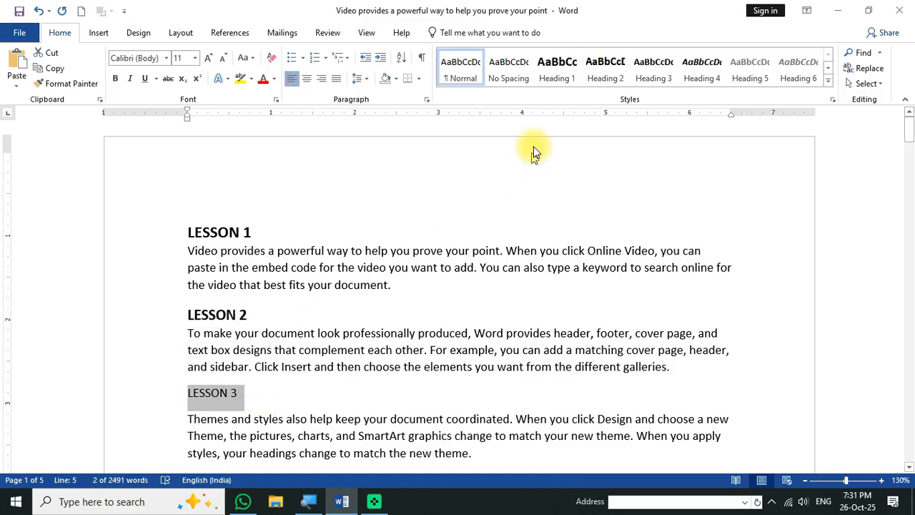
click(653, 69)
scroll(196, 406, down, 1)
drag(261, 393, 178, 393)
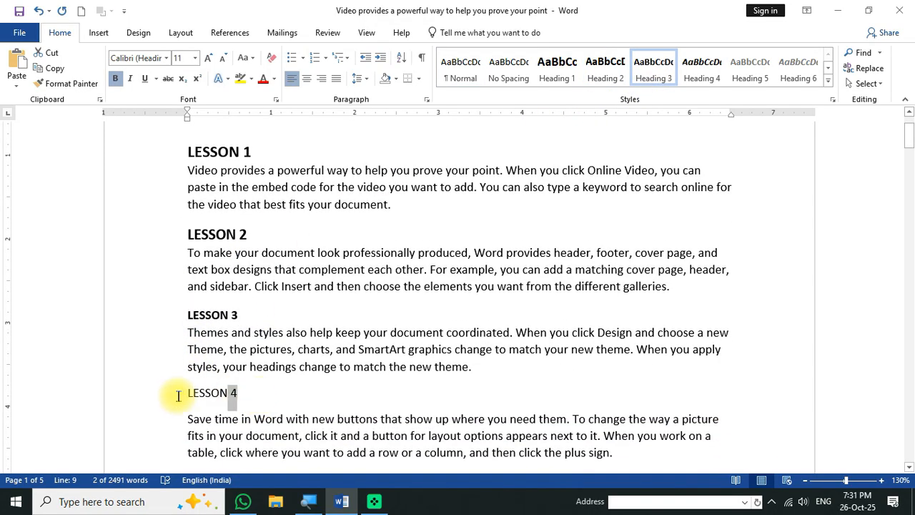
click(700, 67)
click(402, 235)
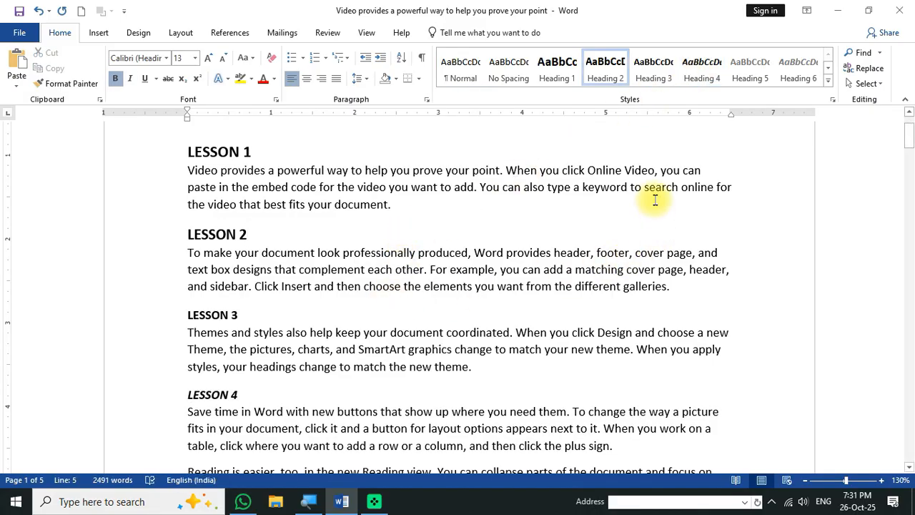
click(606, 170)
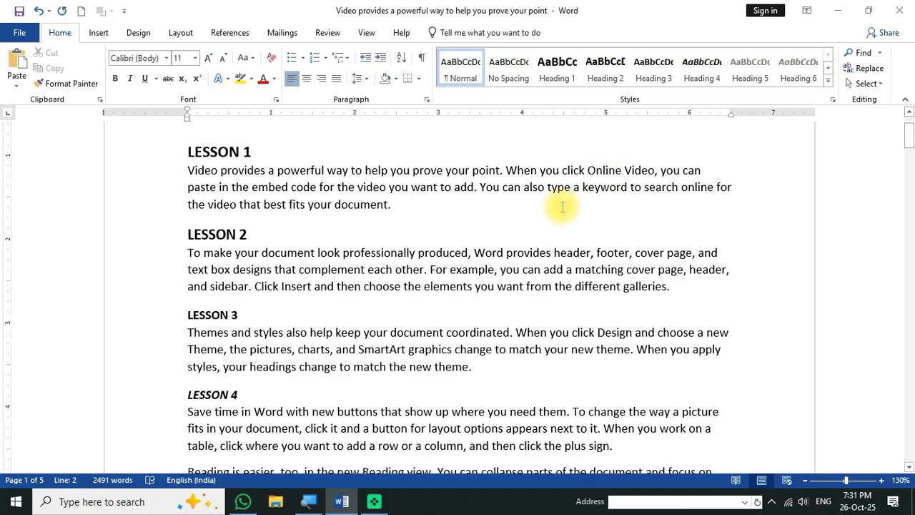
Step: Set the page color to a light orange theme color
click(148, 32)
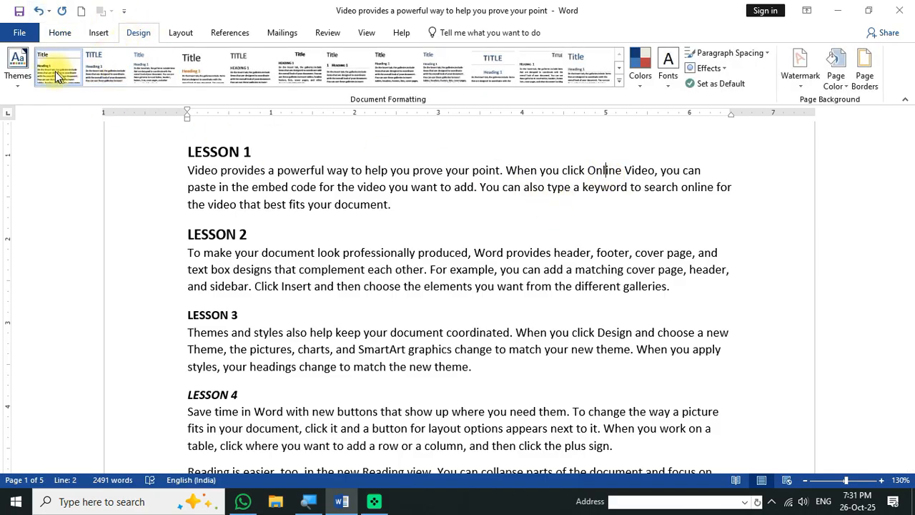
click(837, 76)
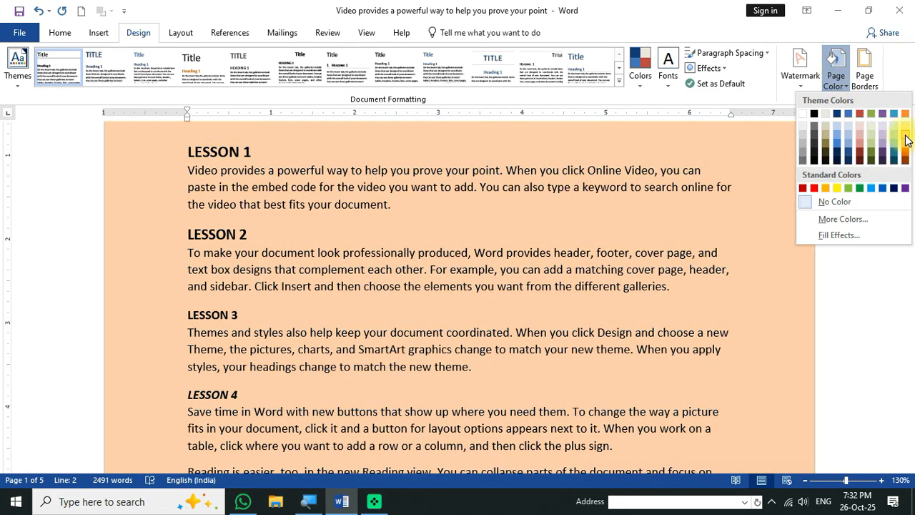
click(905, 140)
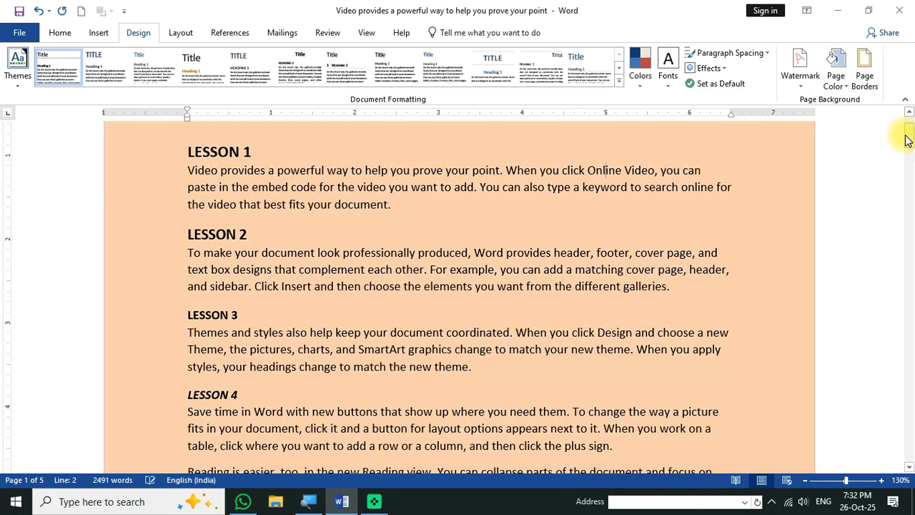
Step: Draw a smiley face shape about 1.88" by 1.88" over the right part of the LESSON 1 to LESSON 3 text
click(99, 33)
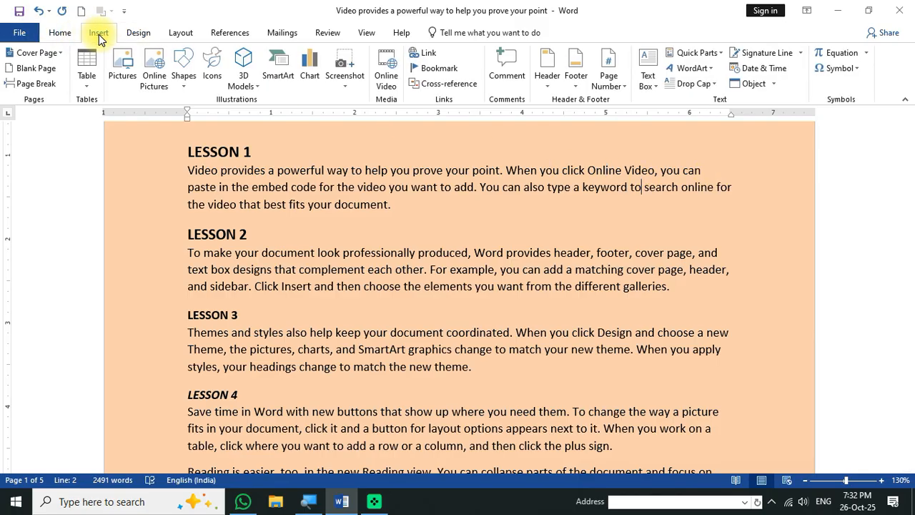
click(183, 72)
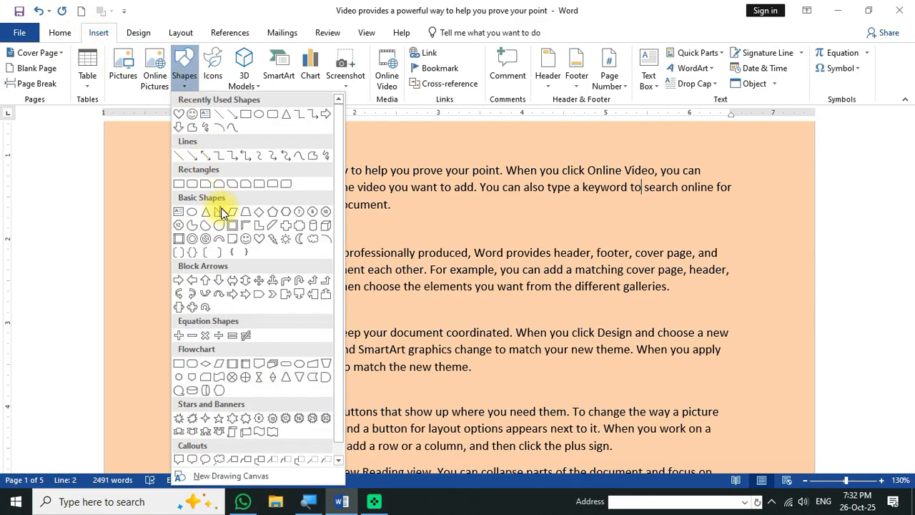
click(246, 238)
mouse_move(520, 185)
mouse_down()
mouse_move(577, 281)
mouse_move(694, 348)
mouse_move(679, 343)
mouse_up()
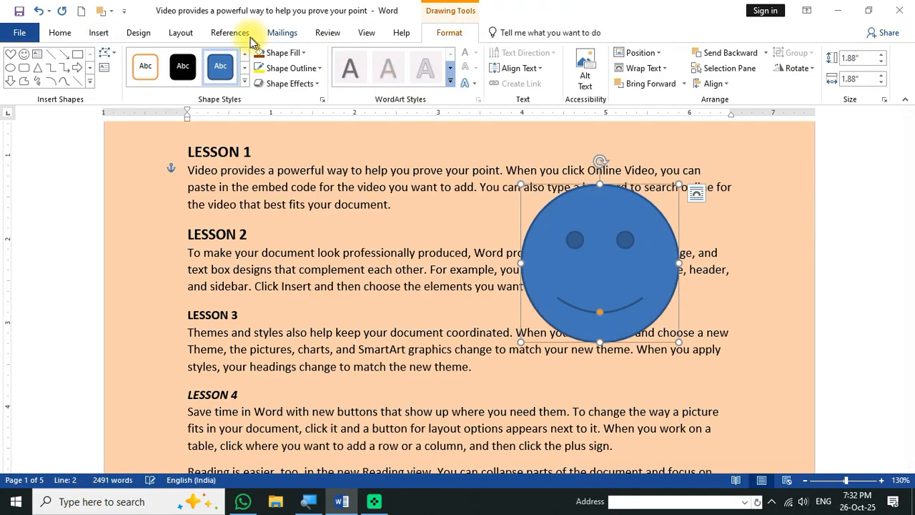
Step: Fill the smiley face shape with a light green theme color
click(270, 53)
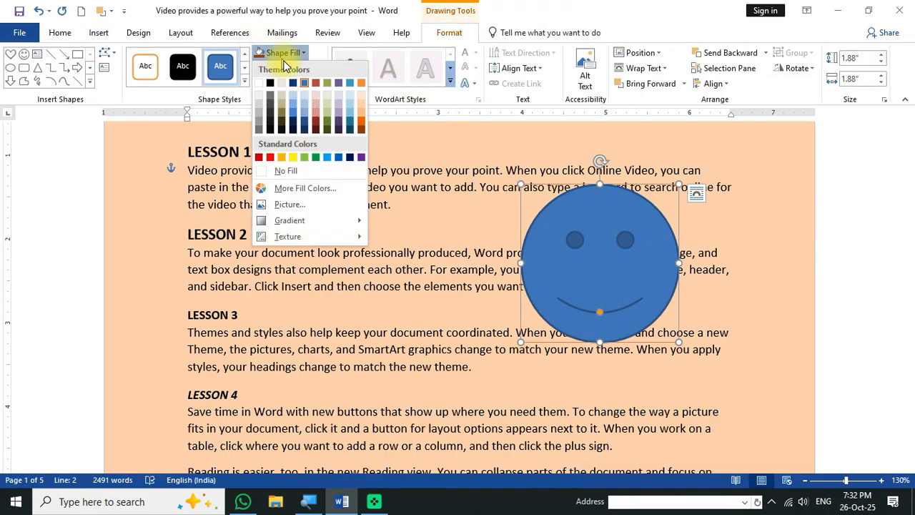
click(325, 109)
click(386, 201)
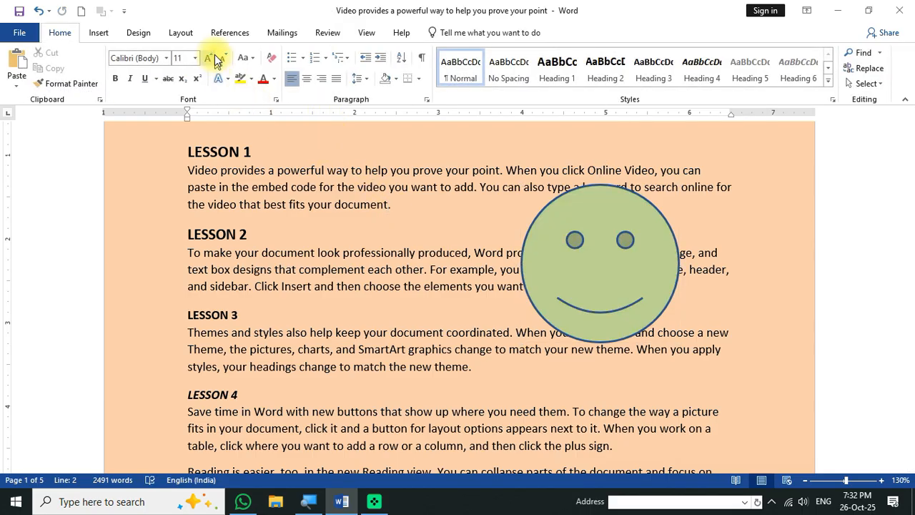
Step: Apply the Savon theme to the document and switch its style set to Word 2010
click(139, 37)
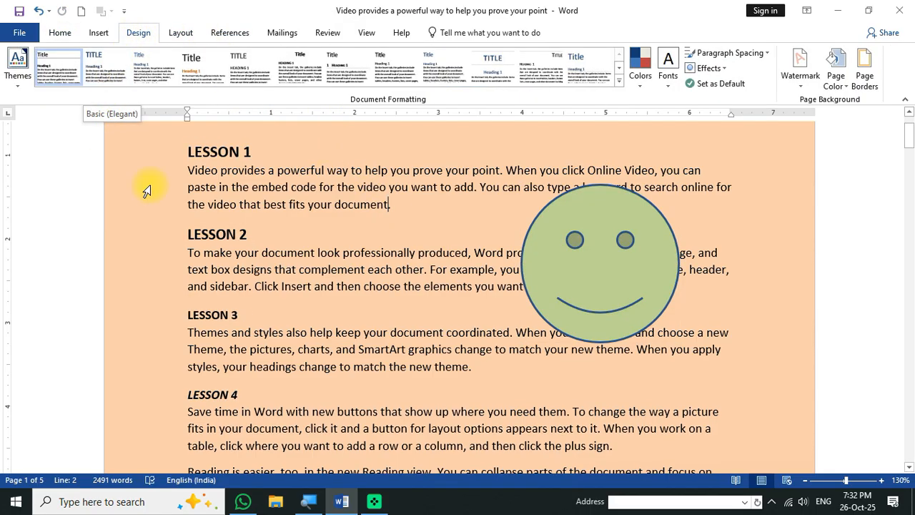
click(17, 72)
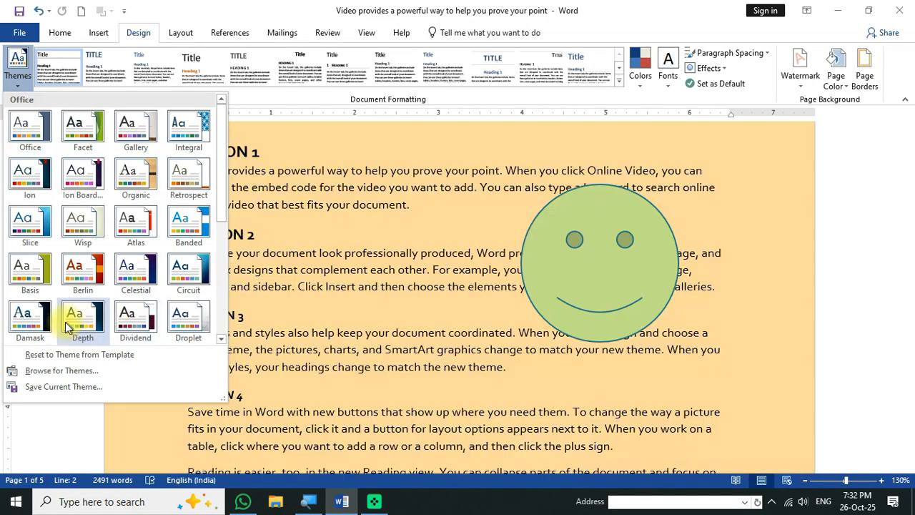
scroll(29, 286, down, 3)
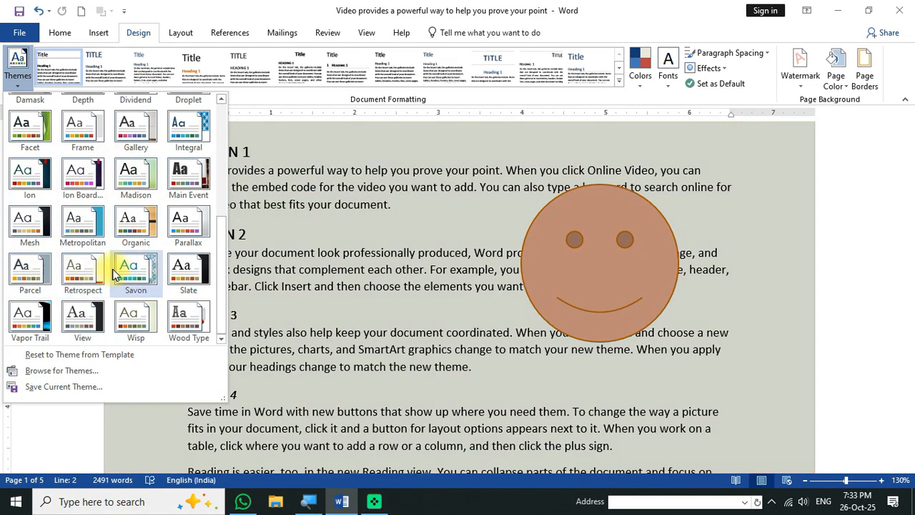
click(127, 275)
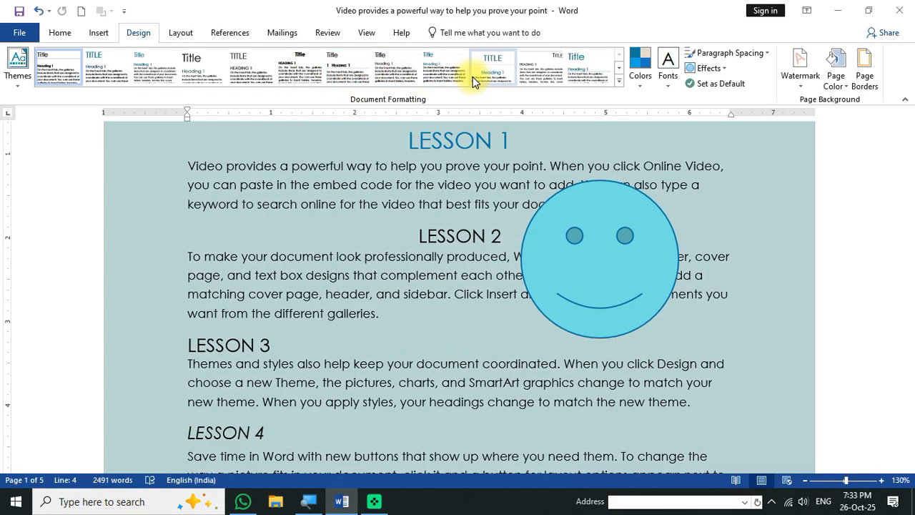
click(619, 78)
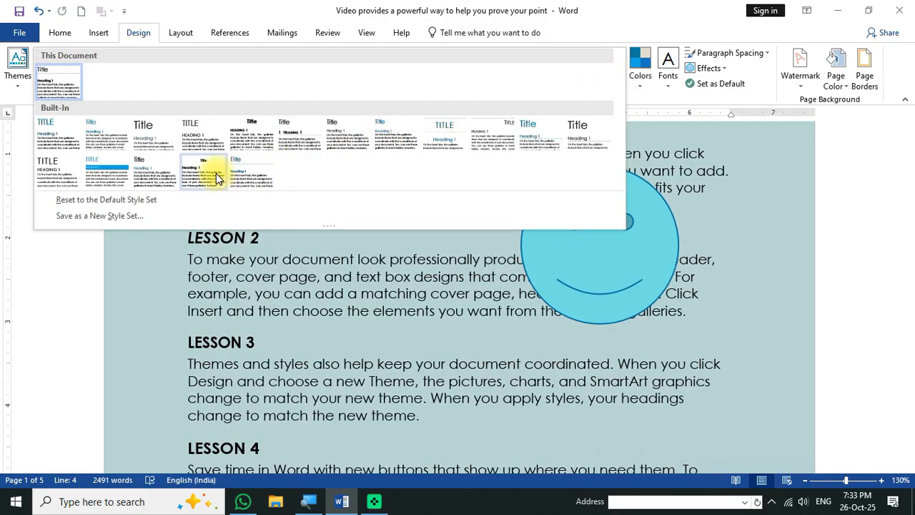
click(243, 169)
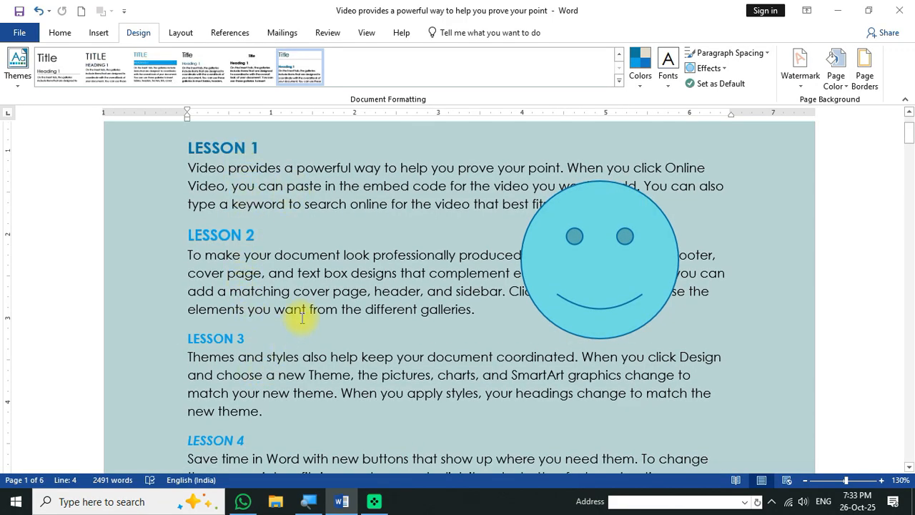
Step: Apply the Green theme color set to the document and replace it with the Violet II color set
click(640, 64)
click(667, 208)
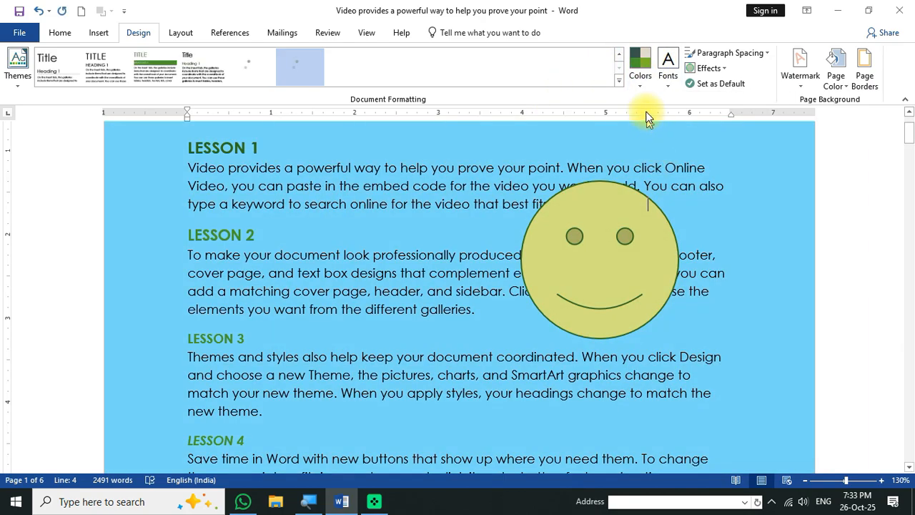
click(639, 65)
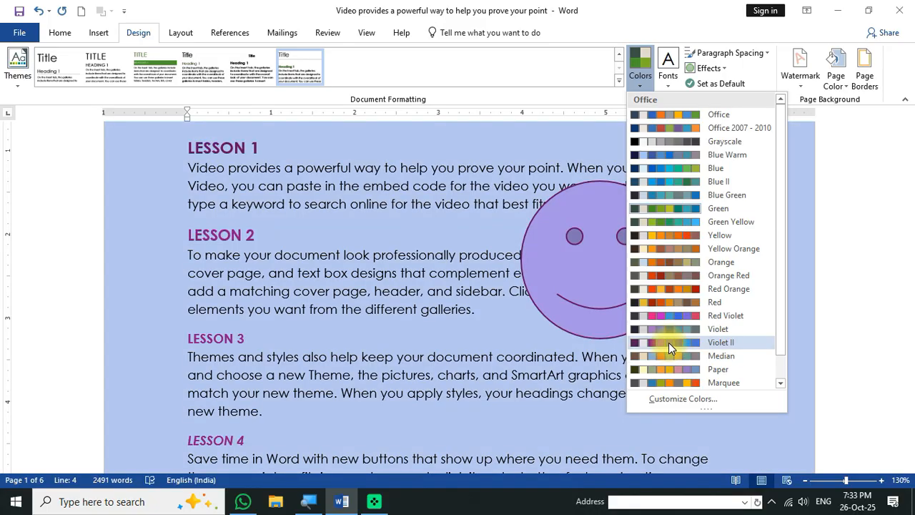
click(669, 342)
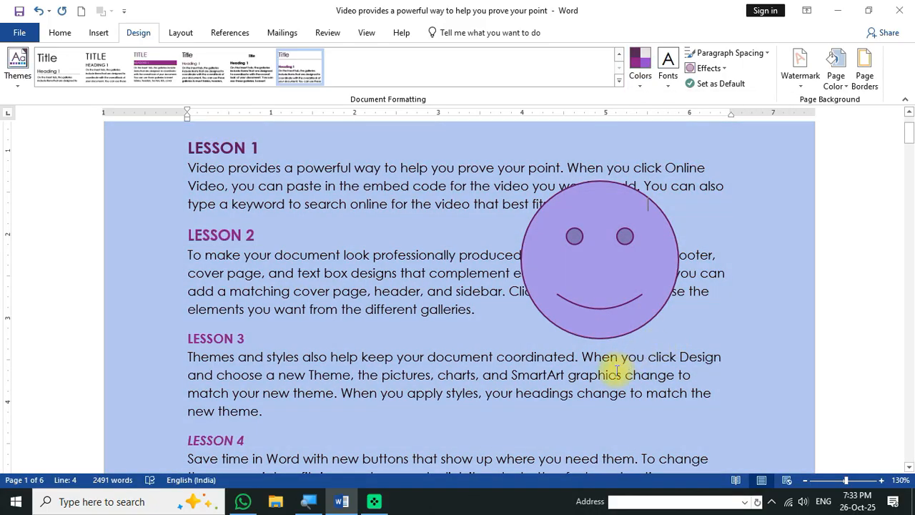
Step: Set the document's theme fonts to the Tw Cen MT-Rockwell pair
click(668, 79)
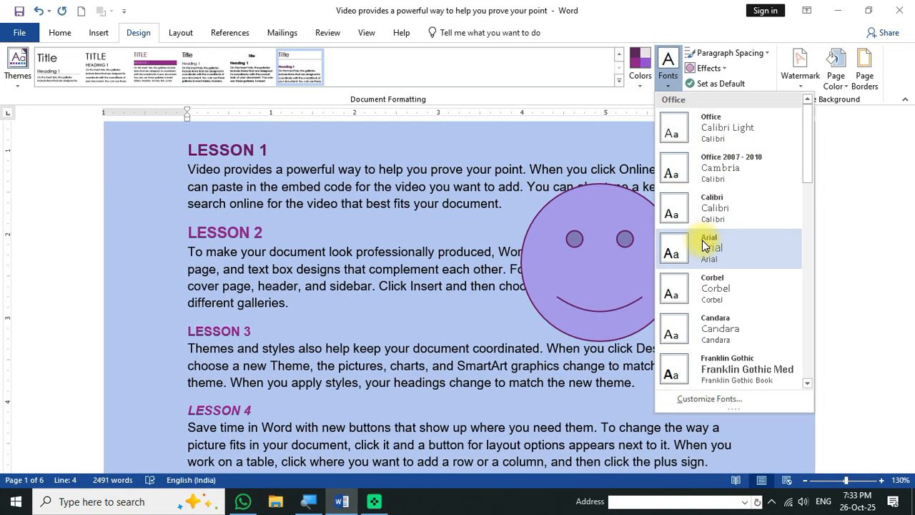
scroll(711, 331, down, 6)
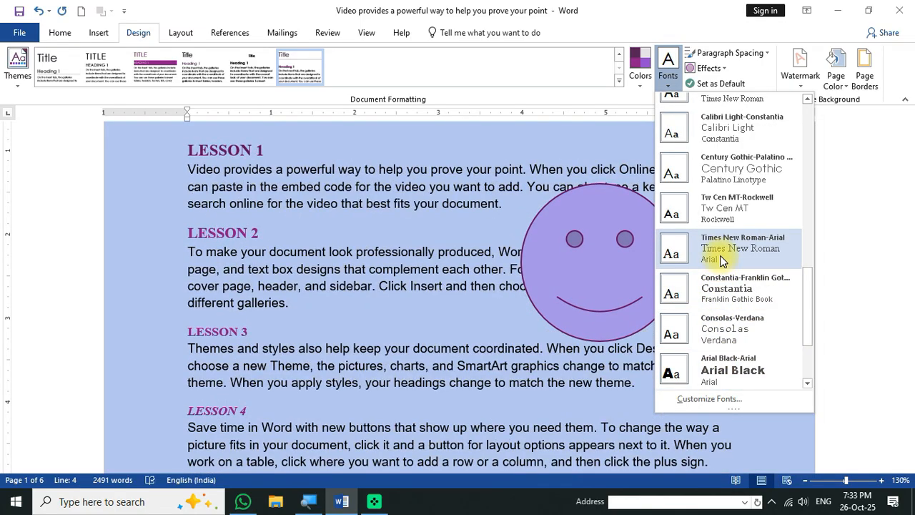
click(712, 226)
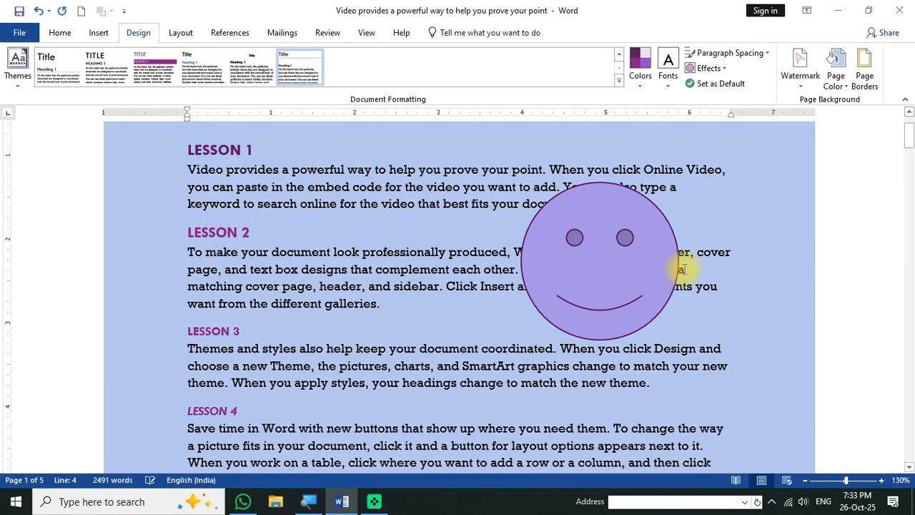
Step: Move the smiley face shape slightly to the left and apply the Office 2007 - 2010 theme effects
click(614, 289)
drag(627, 288, 578, 292)
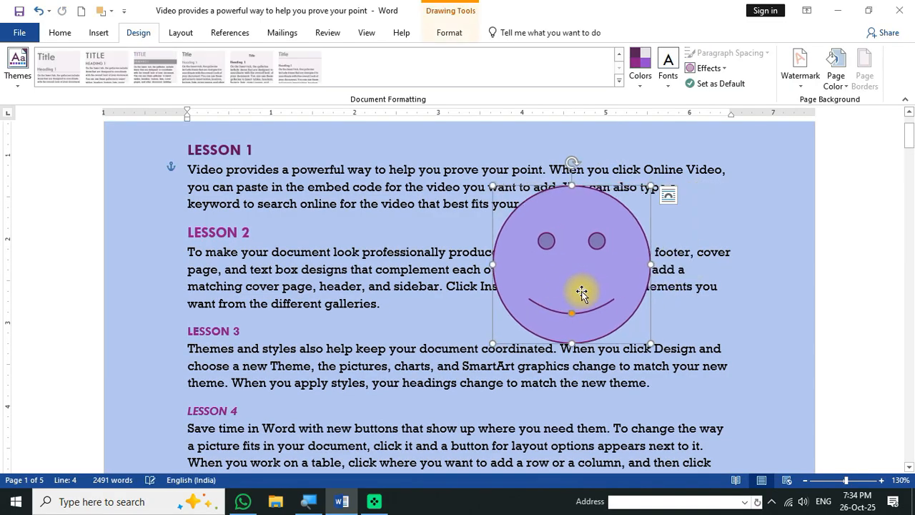
click(701, 69)
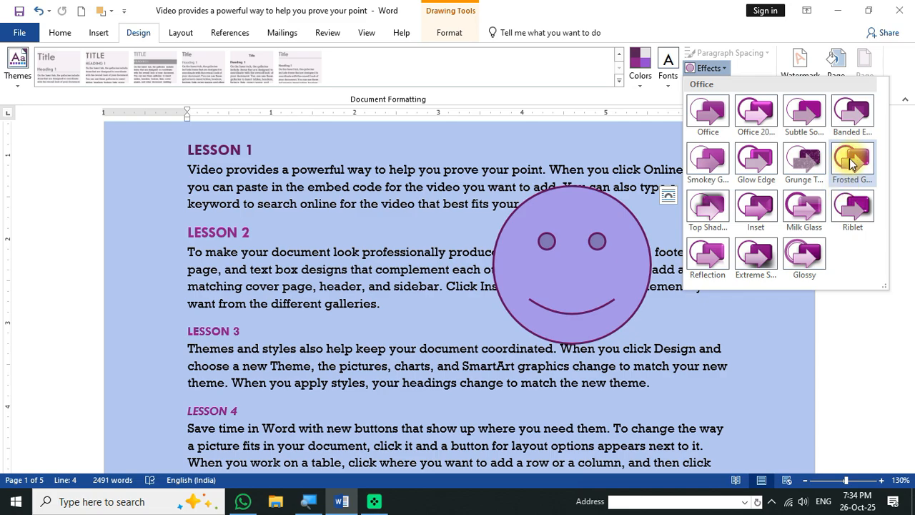
click(745, 118)
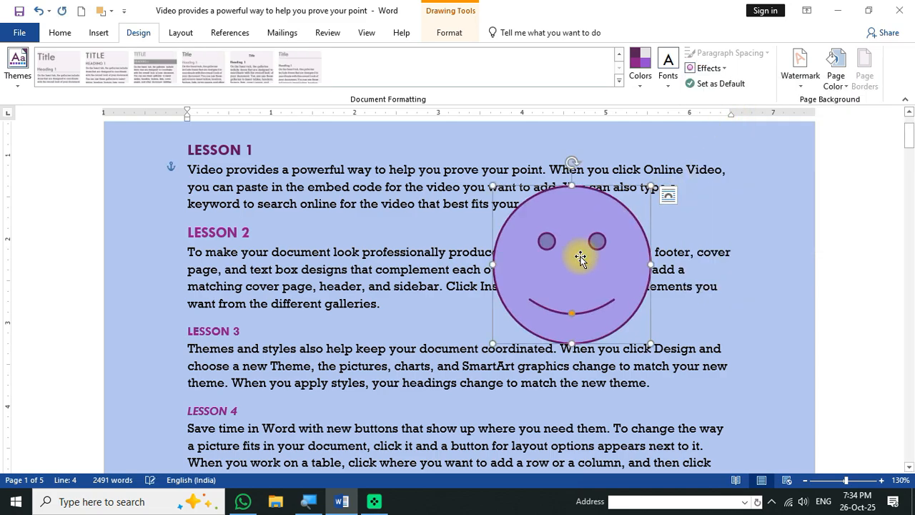
click(700, 204)
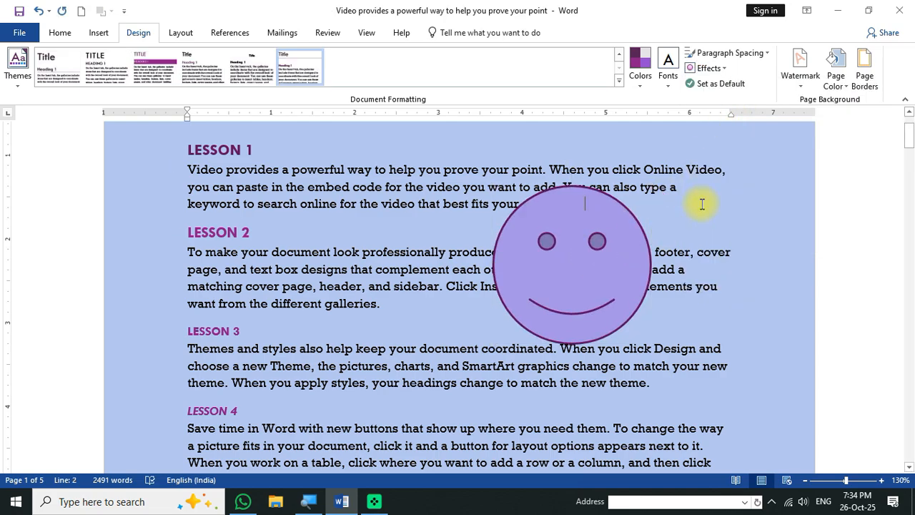
Step: Set the paragraph spacing of the whole document to the built-in Double option
scroll(377, 183, up, 1)
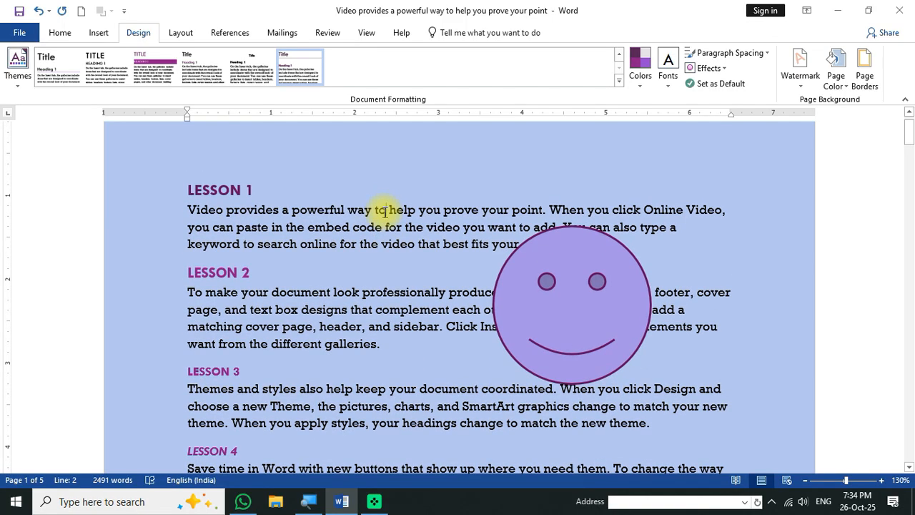
click(724, 55)
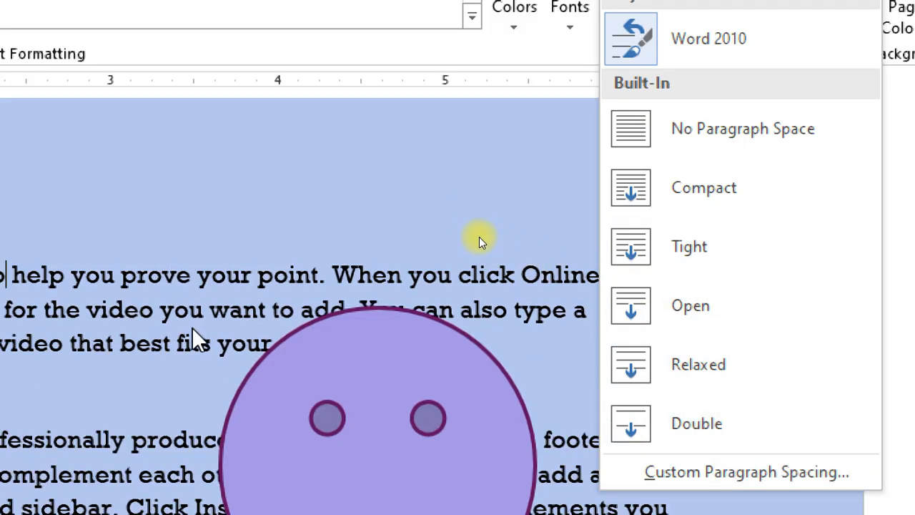
click(707, 426)
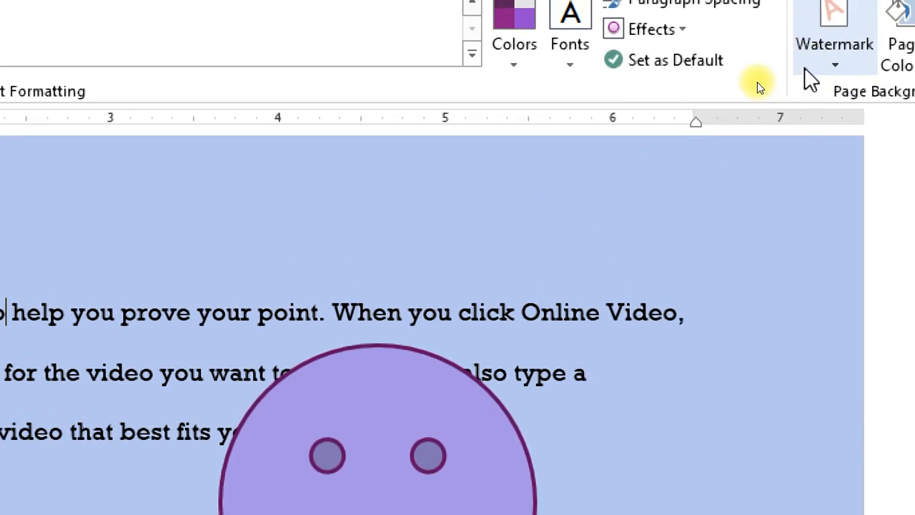
click(674, 11)
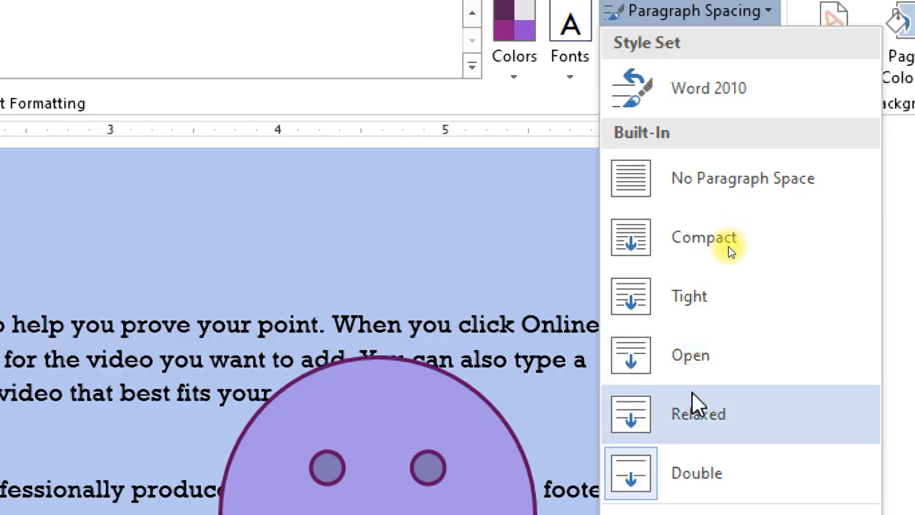
click(694, 474)
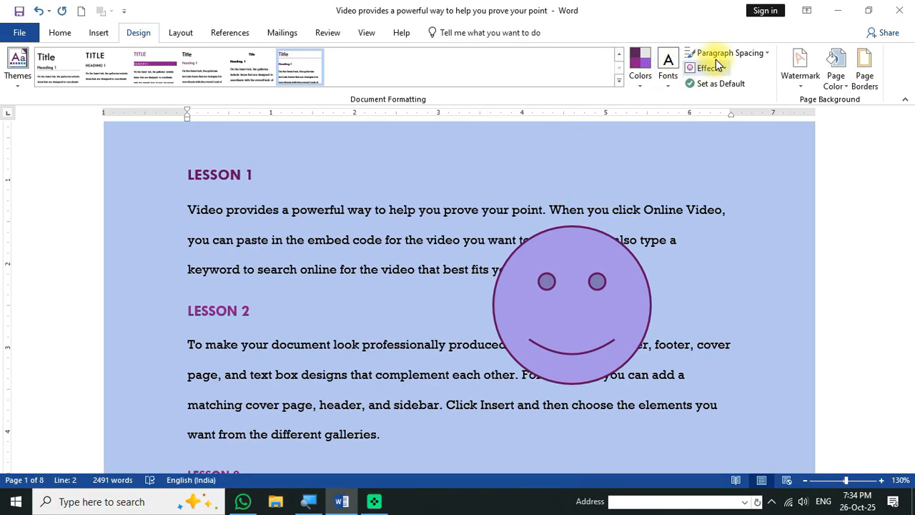
Step: Set the document's paragraph spacing to No Paragraph Space and remove the page color
click(690, 8)
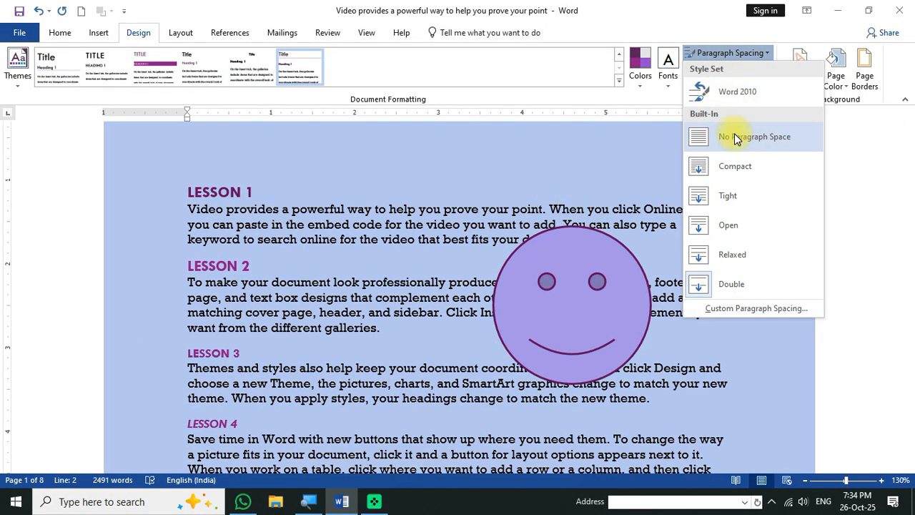
click(734, 134)
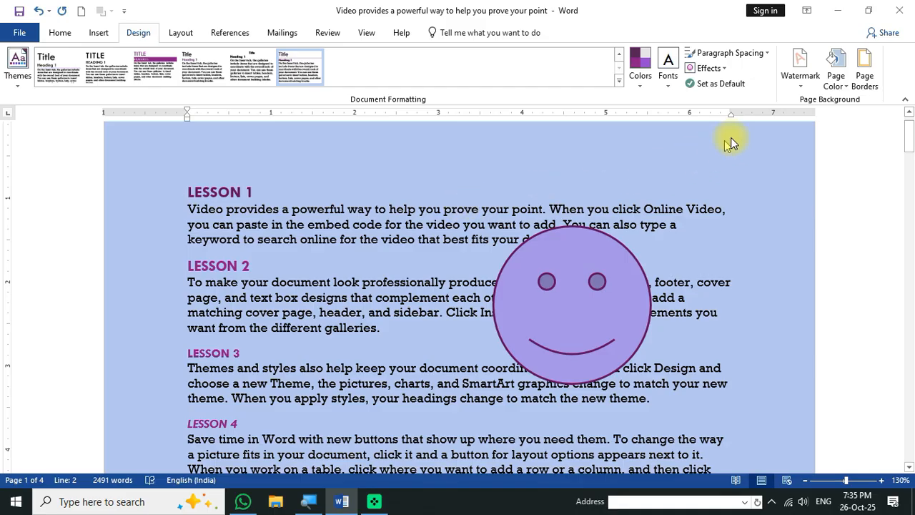
click(835, 68)
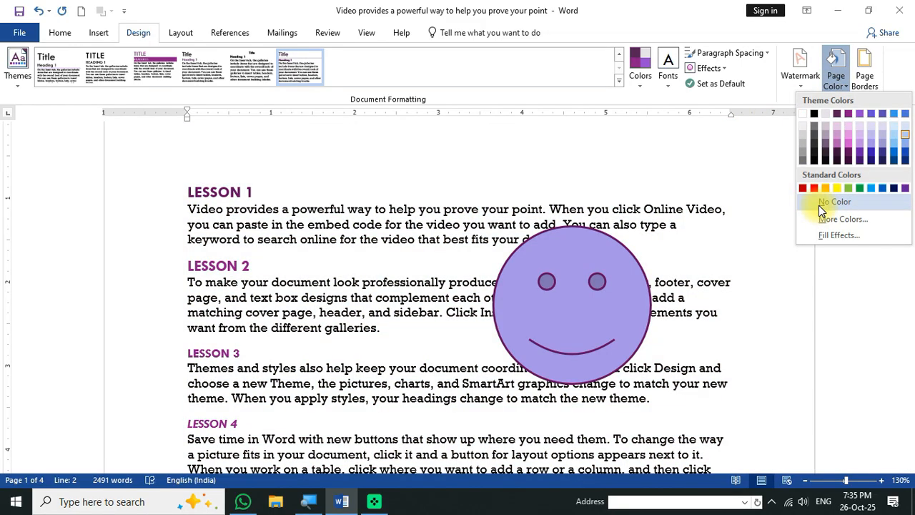
click(819, 205)
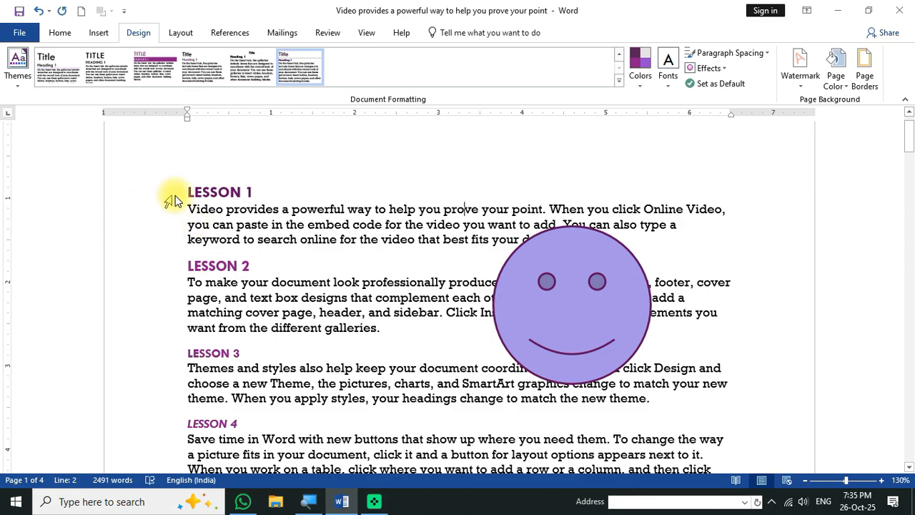
Step: Apply the Normal style to the entire document, including the LESSON headings
drag(182, 187, 342, 305)
click(344, 248)
key(ctrl+a)
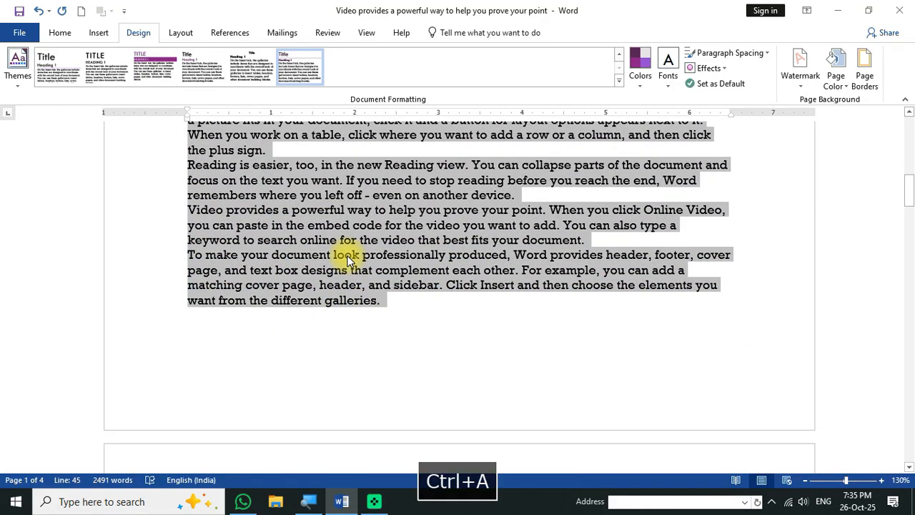
scroll(343, 248, up, 4)
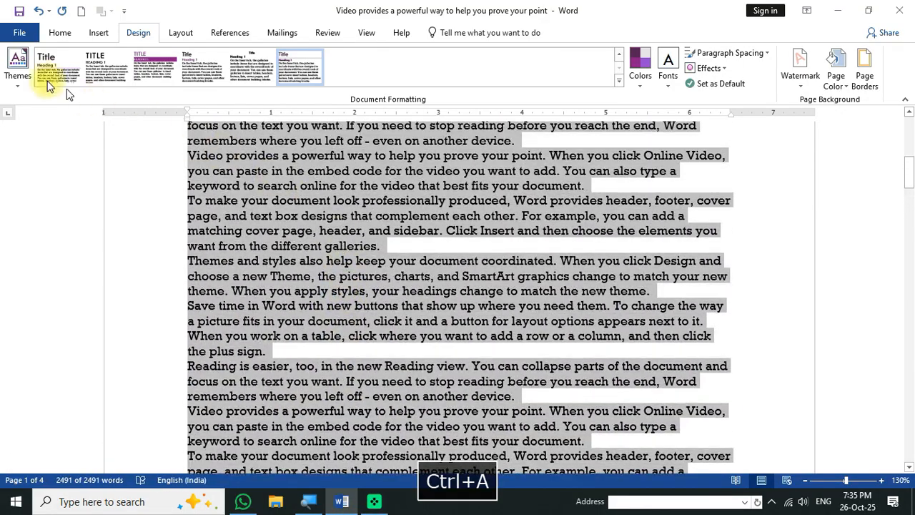
click(617, 56)
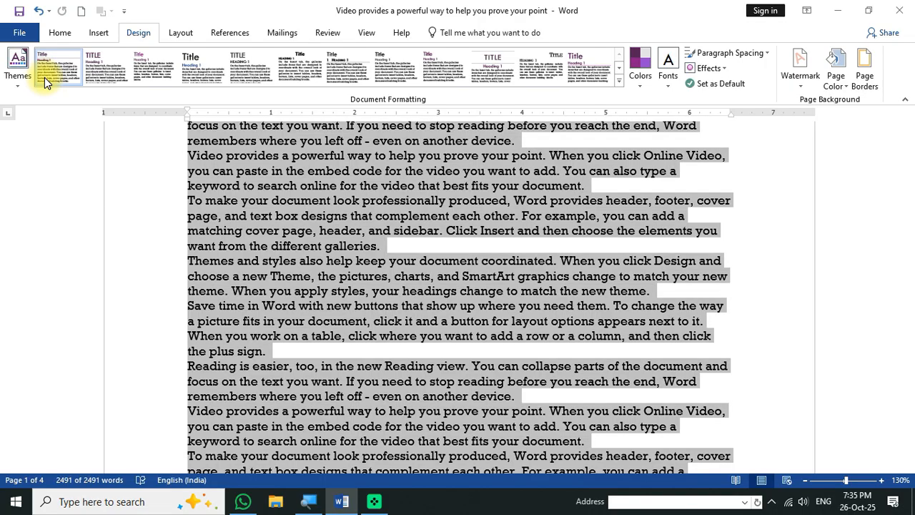
scroll(229, 228, up, 5)
click(61, 33)
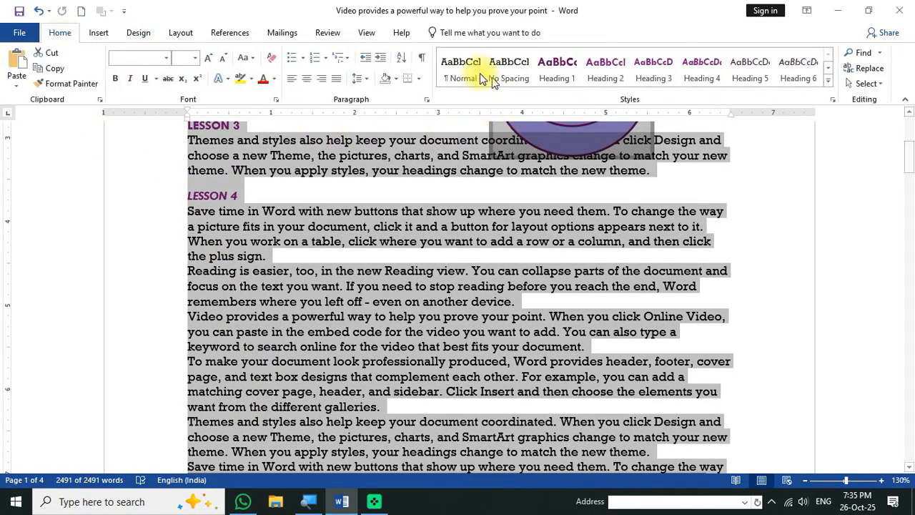
click(452, 72)
scroll(418, 257, up, 1)
scroll(418, 258, up, 5)
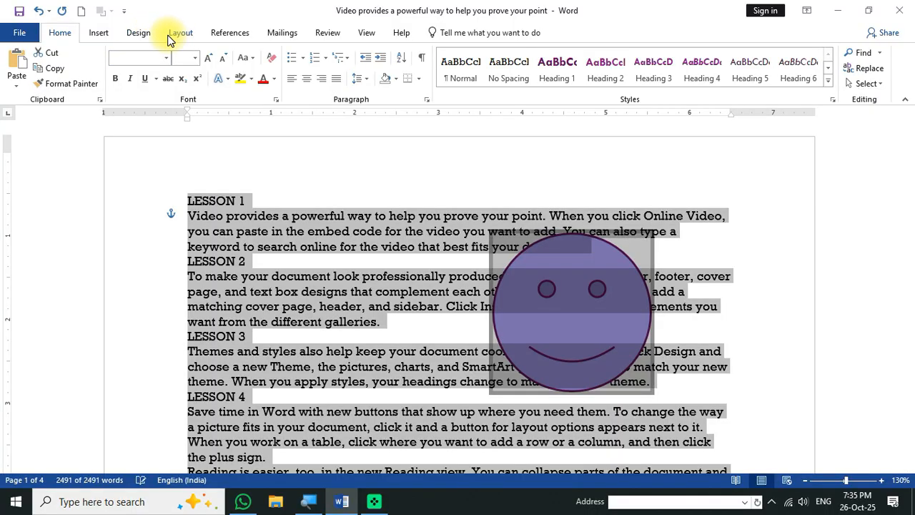
Step: Apply the Office theme to the document
click(138, 32)
click(21, 82)
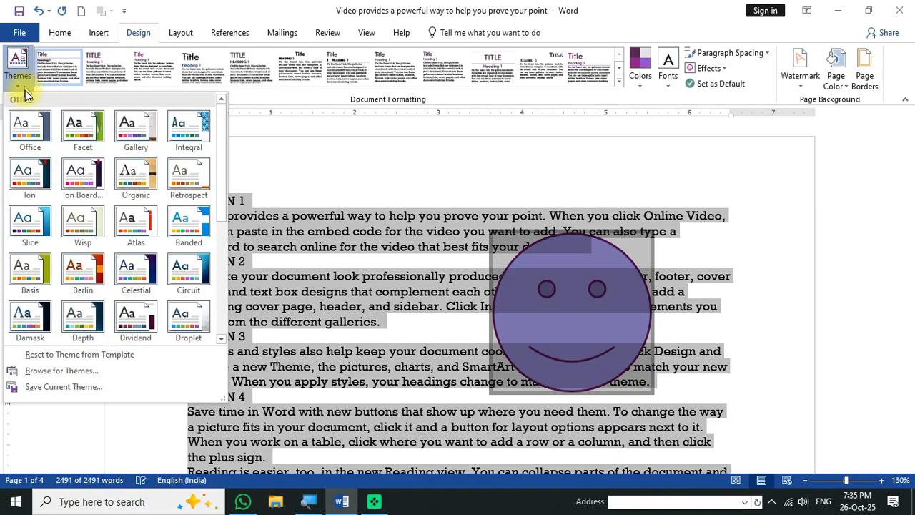
click(26, 126)
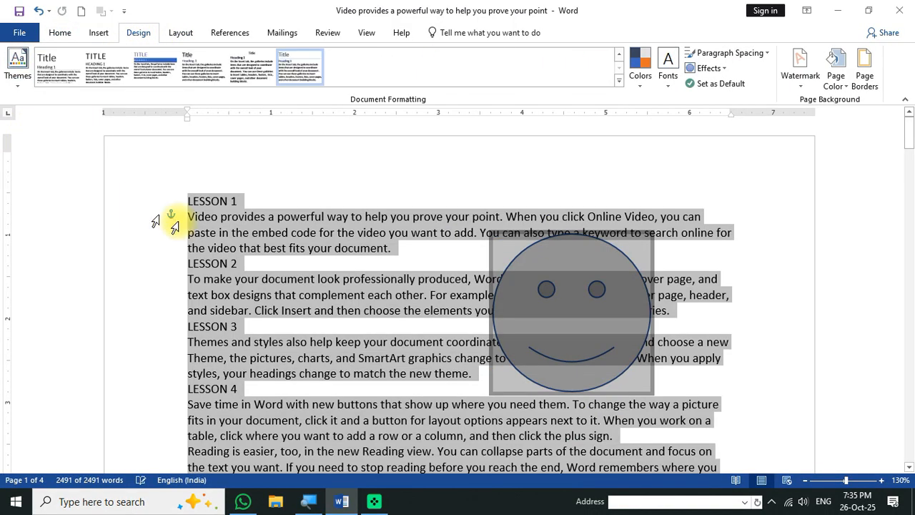
Step: Set the theme colors to Office and return the paragraph spacing to the Word 2010 style set's setting
click(667, 84)
click(670, 89)
click(642, 79)
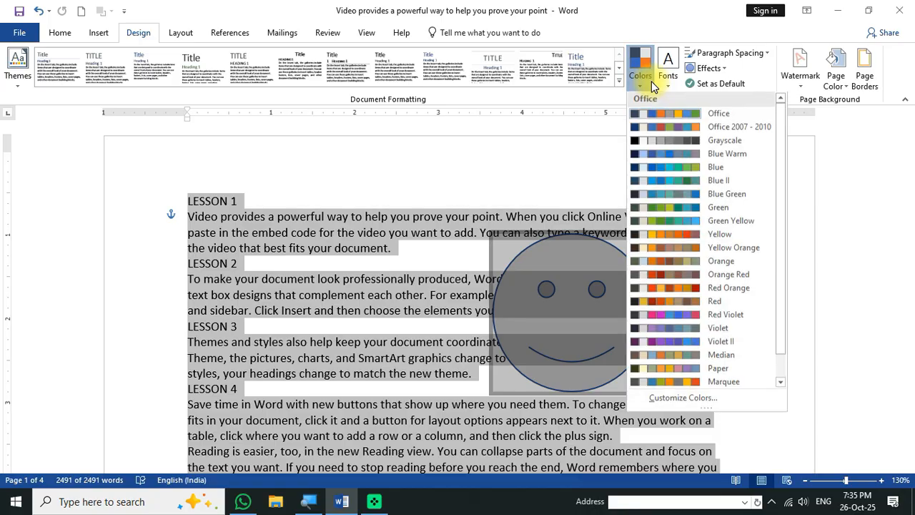
click(671, 122)
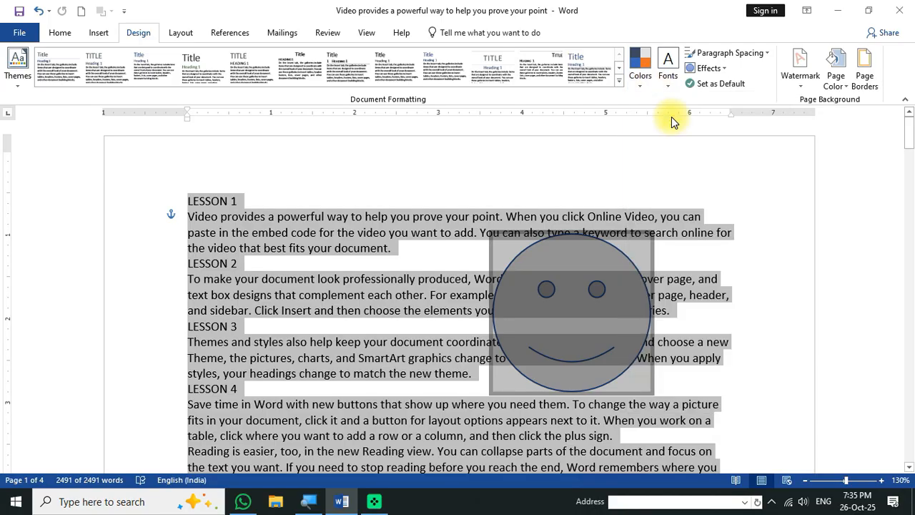
click(728, 52)
click(739, 93)
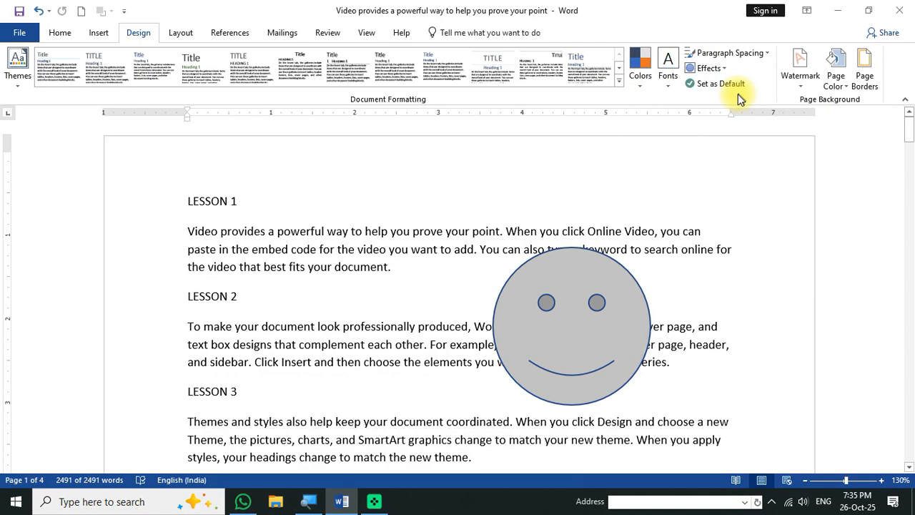
Step: Apply the first style set in the Document Formatting gallery to the entire document
key(ctrl+a)
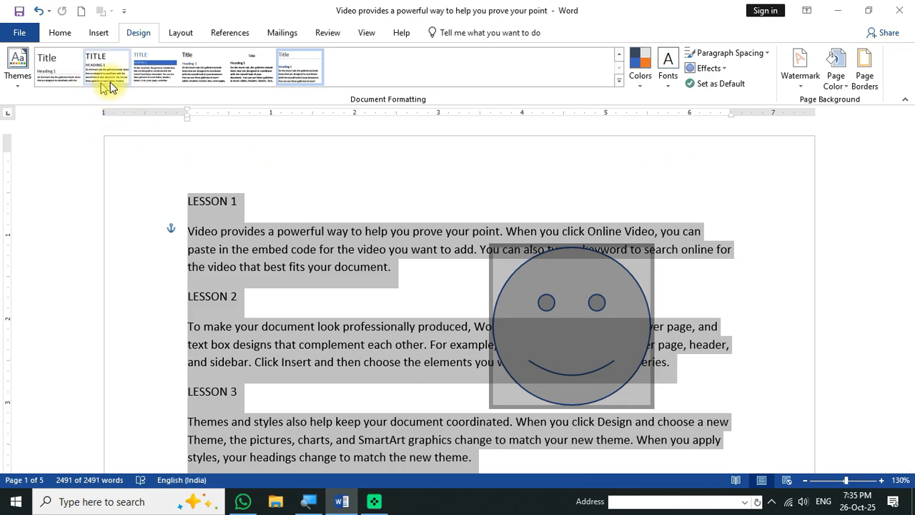
click(619, 55)
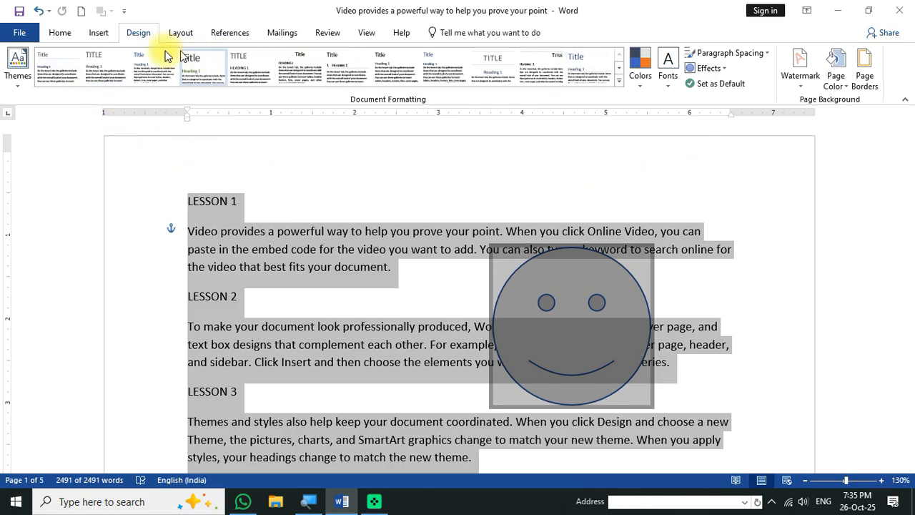
click(52, 65)
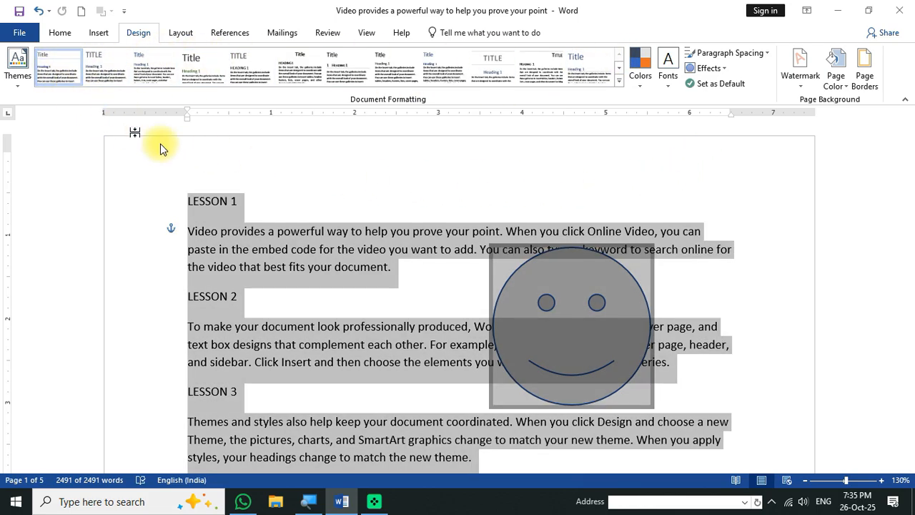
Step: Delete the smiley face shape overlapping the lesson text on the first page
click(482, 282)
click(572, 340)
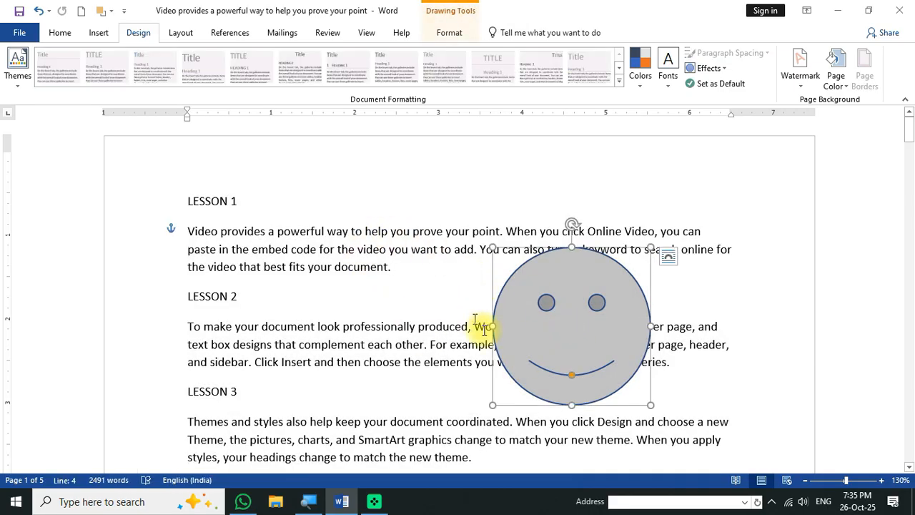
key(Delete)
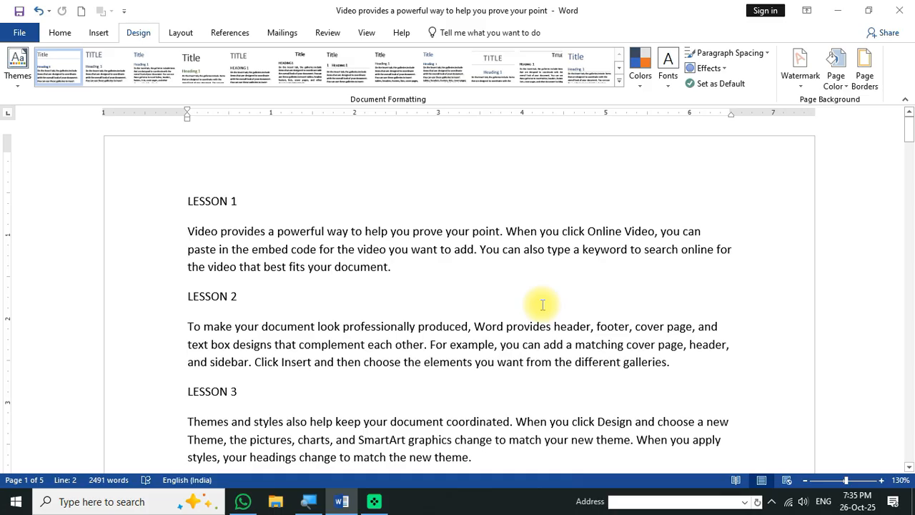
Step: Add the CONFIDENTIAL 1 watermark to the document and check it on the pages and in the print preview
scroll(542, 310, down, 2)
scroll(571, 272, up, 2)
click(810, 80)
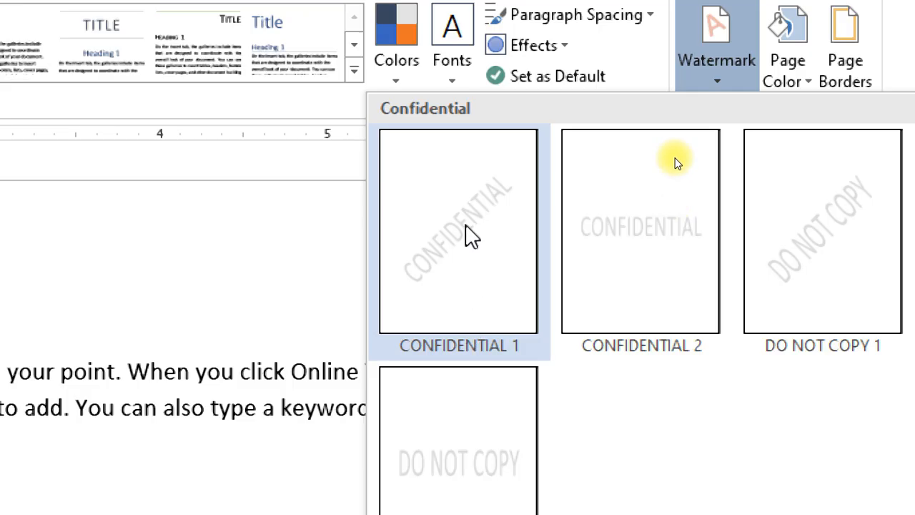
click(472, 236)
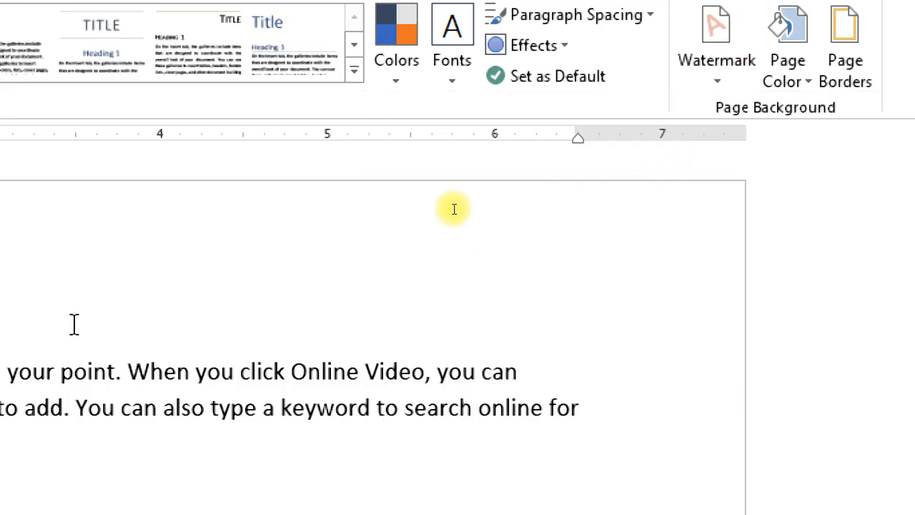
scroll(431, 326, down, 6)
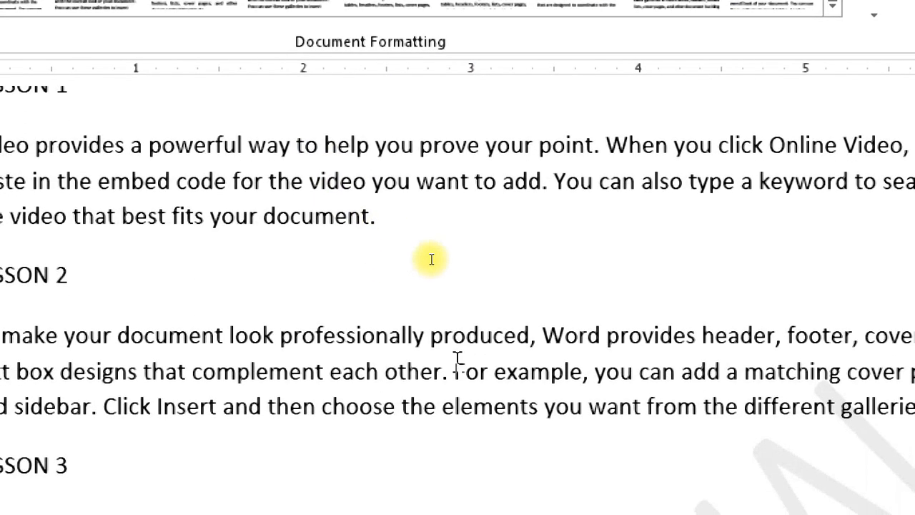
scroll(467, 244, down, 3)
scroll(363, 347, down, 2)
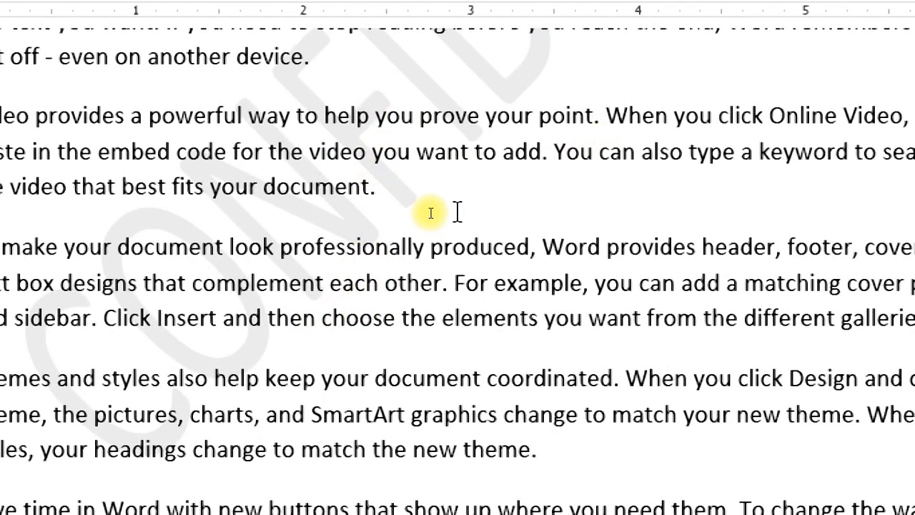
key(ctrl+F2)
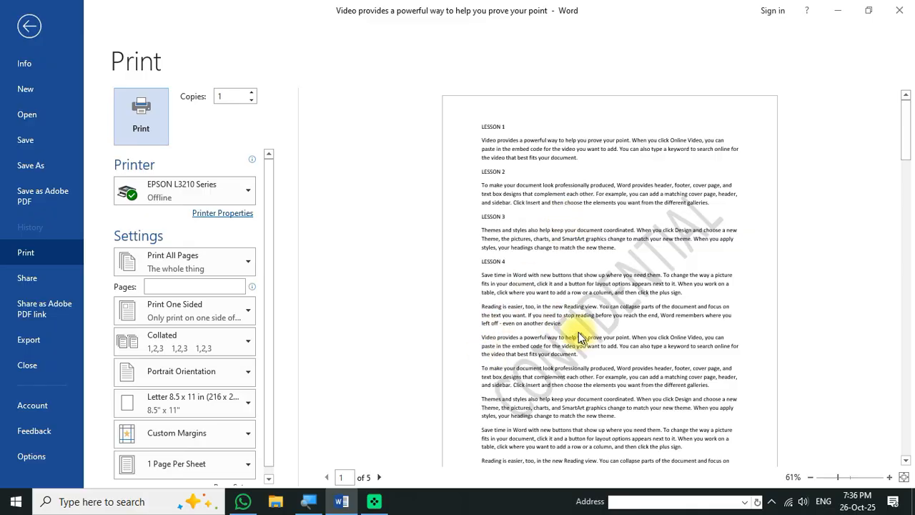
key(Escape)
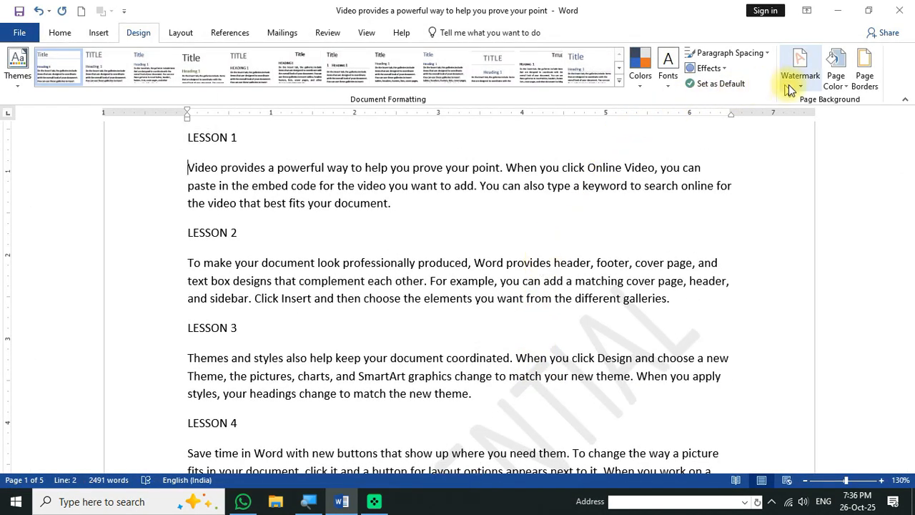
Step: Define a custom text watermark reading AAROHI COMPUTER CLASSES in place of the existing watermark text
click(798, 80)
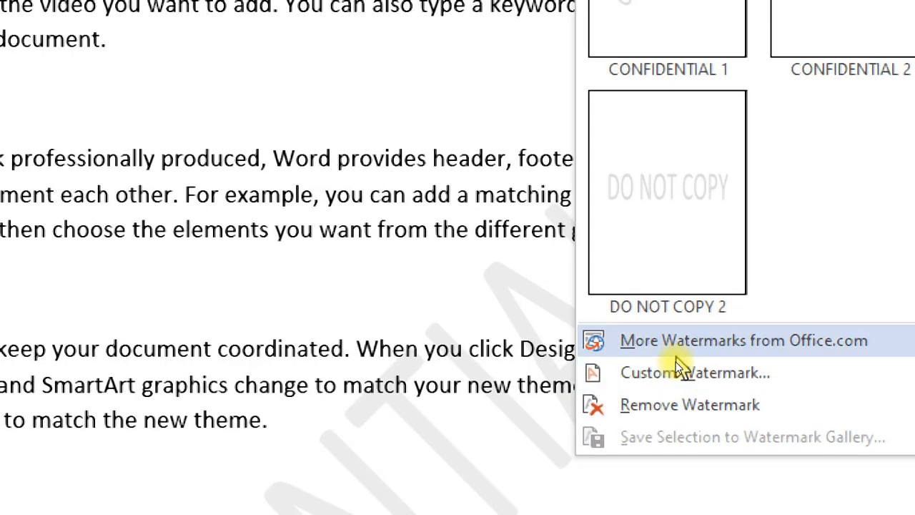
click(672, 372)
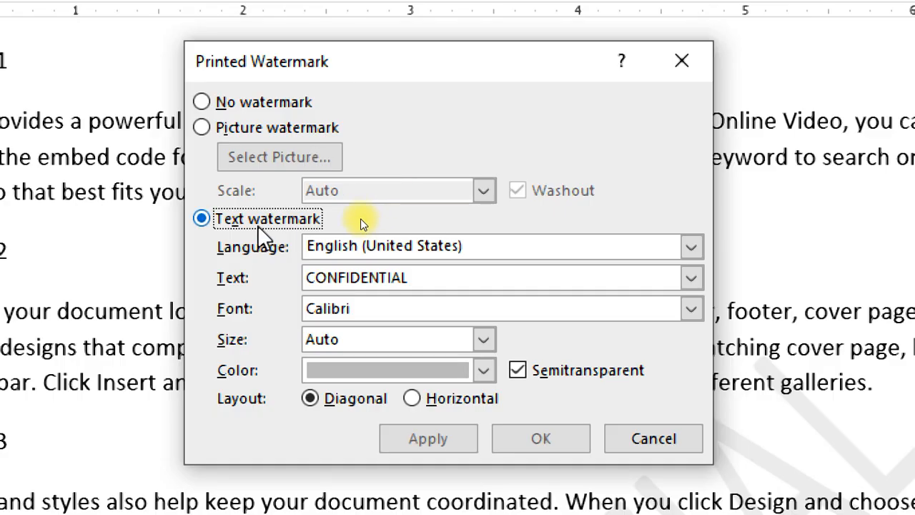
click(241, 211)
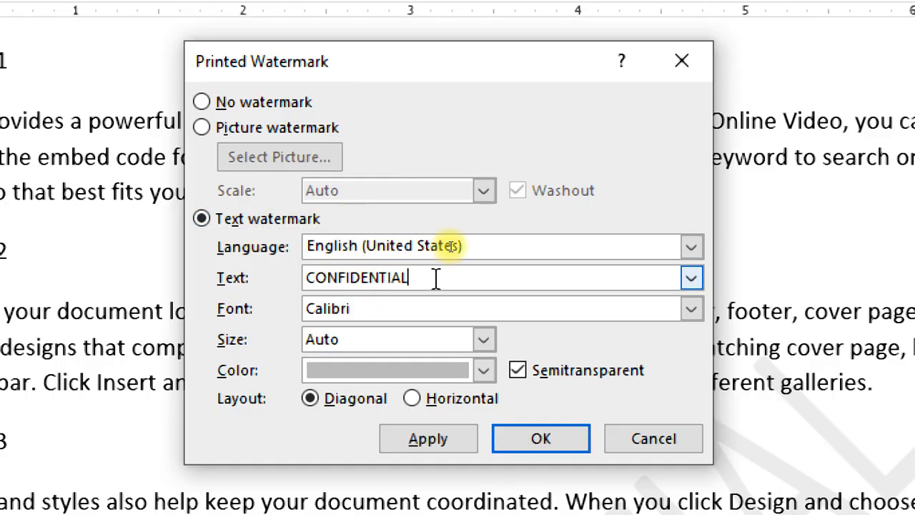
drag(436, 277, 261, 279)
key(Delete)
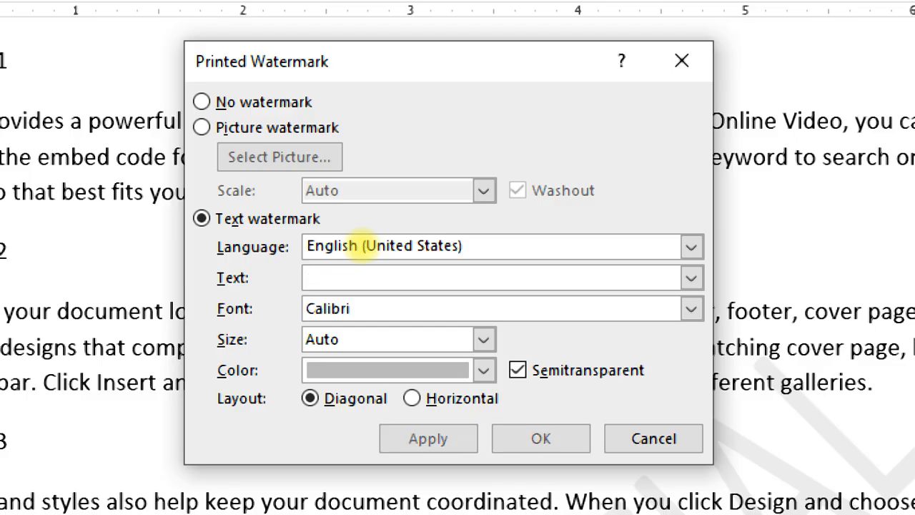
text(aa)
key(BackSpace)
text(AA)
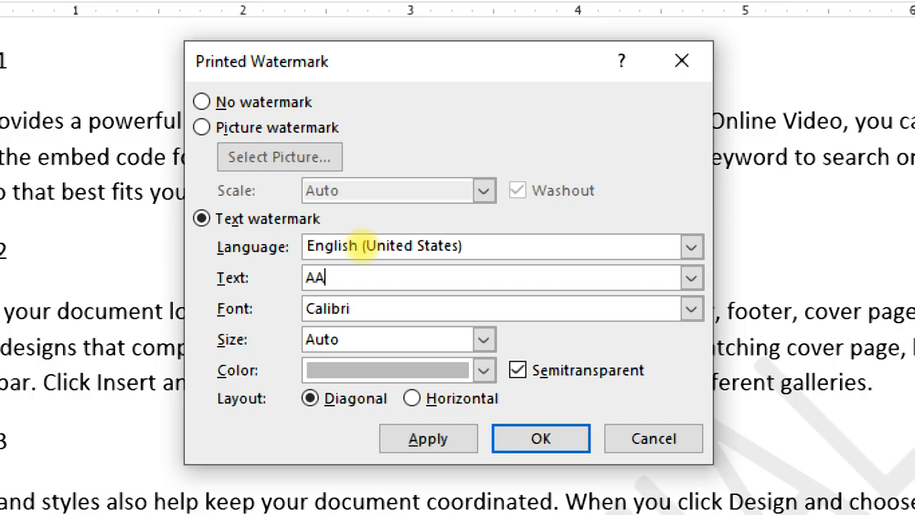
text(ROHI C)
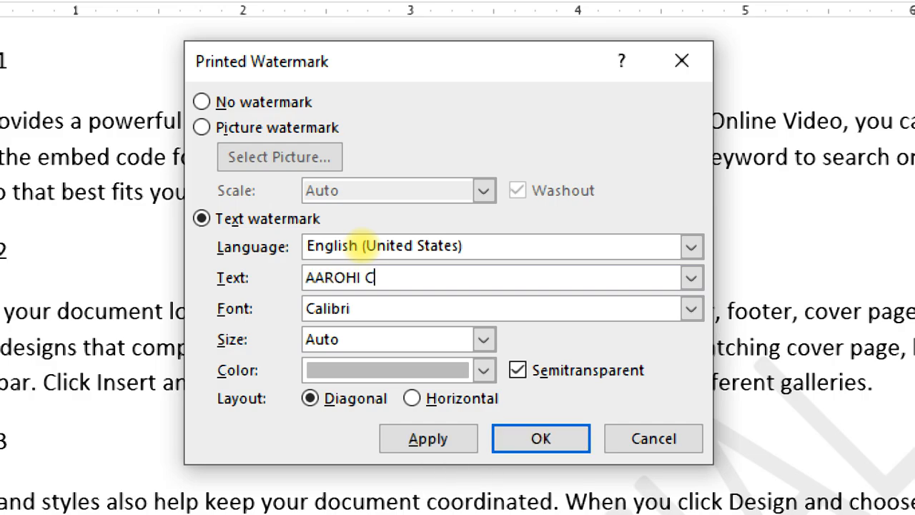
text(OMPUTER CLASSES)
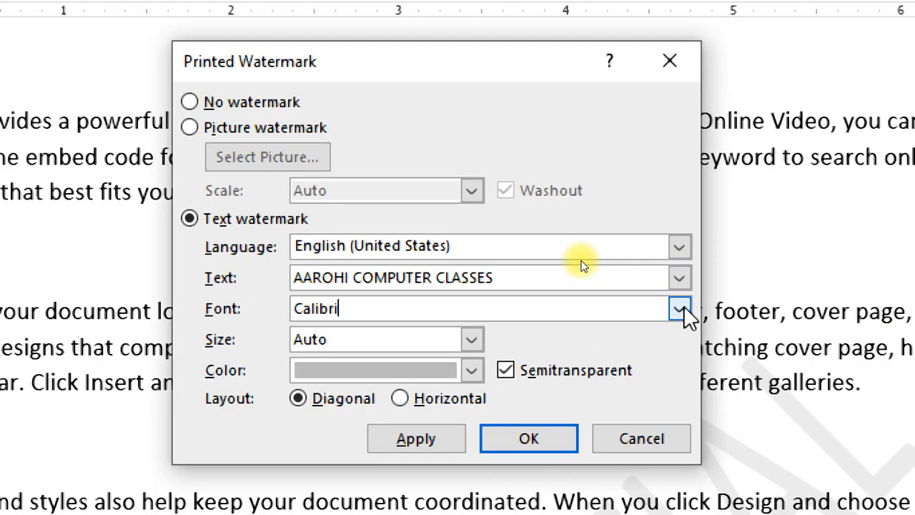
click(680, 309)
click(556, 322)
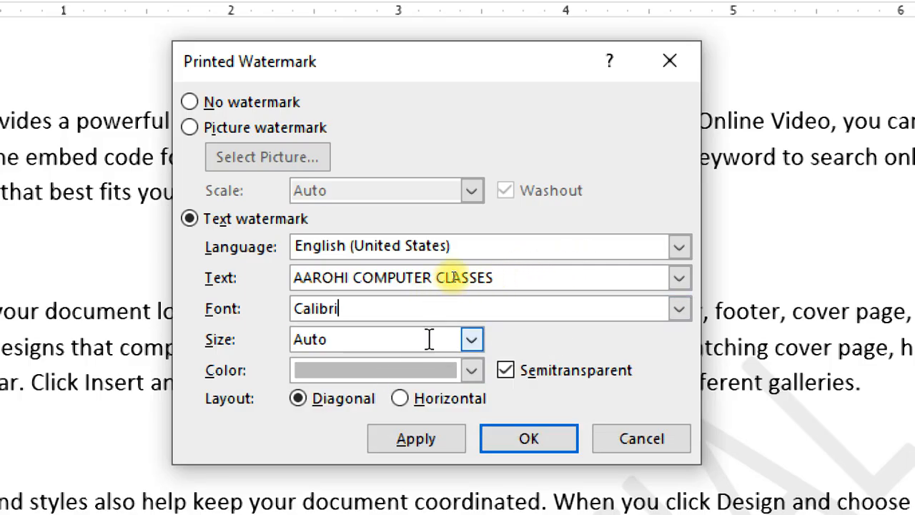
click(472, 340)
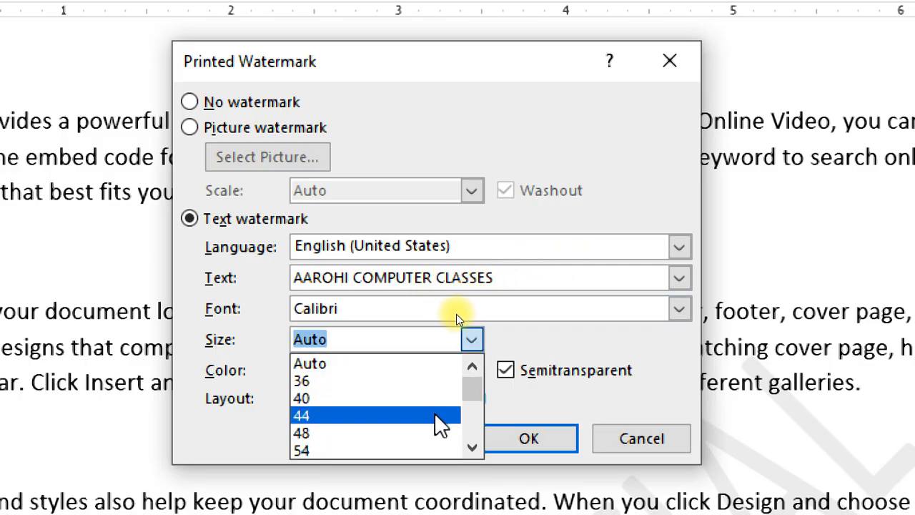
click(520, 328)
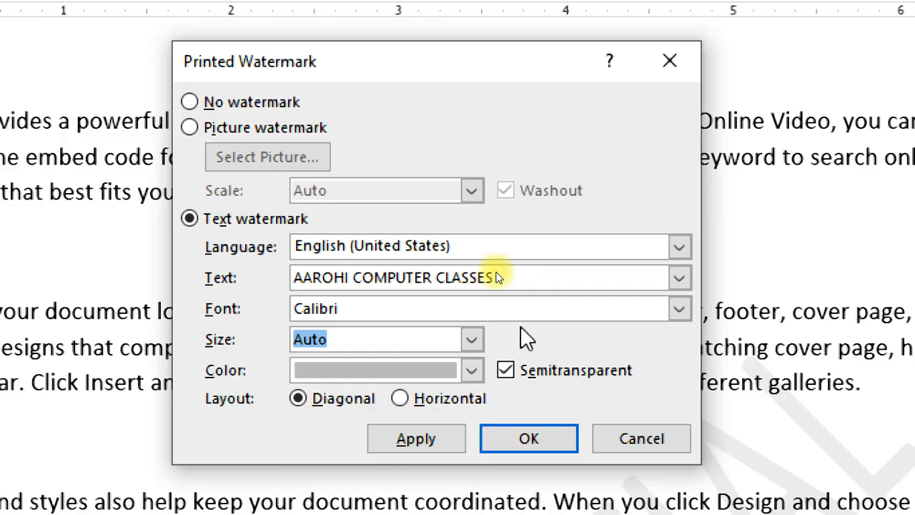
Step: Color the watermark text standard red and apply the custom watermark to the document
click(472, 369)
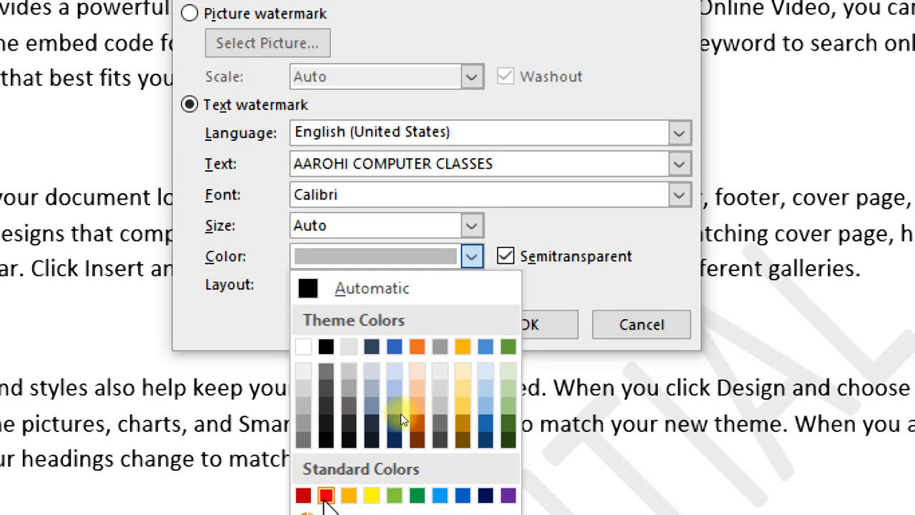
click(326, 496)
click(420, 321)
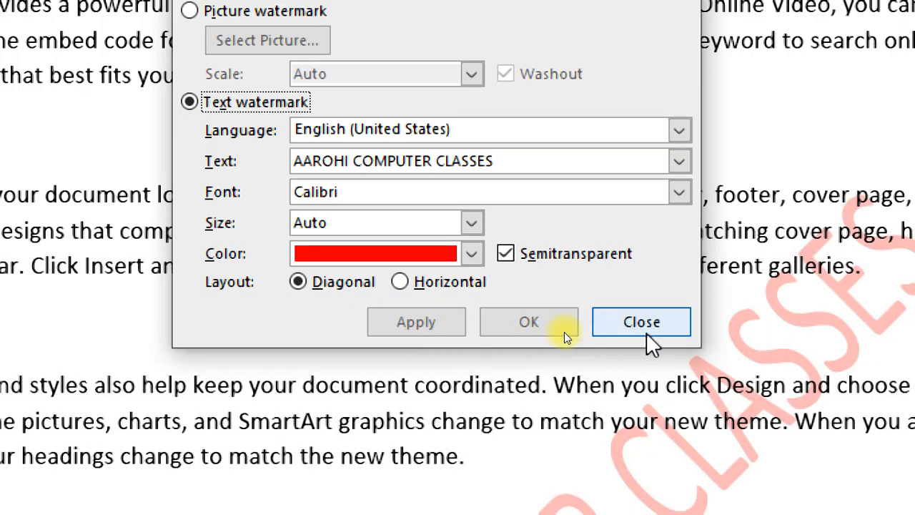
click(643, 323)
Step: Examine the red text watermark across the document's pages and in the print preview
scroll(594, 356, down, 3)
scroll(536, 345, down, 3)
scroll(536, 344, up, 5)
scroll(536, 344, down, 1)
scroll(517, 172, up, 1)
scroll(517, 172, up, 1)
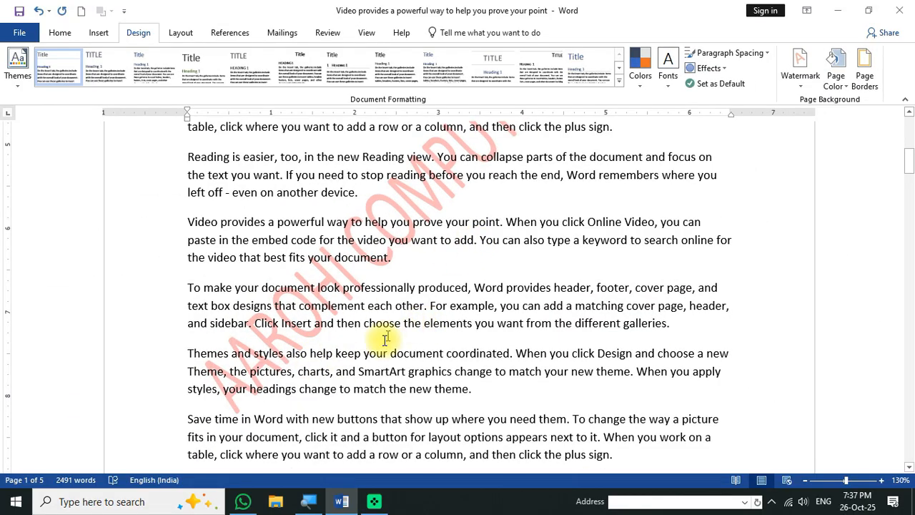
scroll(288, 464, down, 3)
scroll(383, 343, up, 1)
key(ctrl+F2)
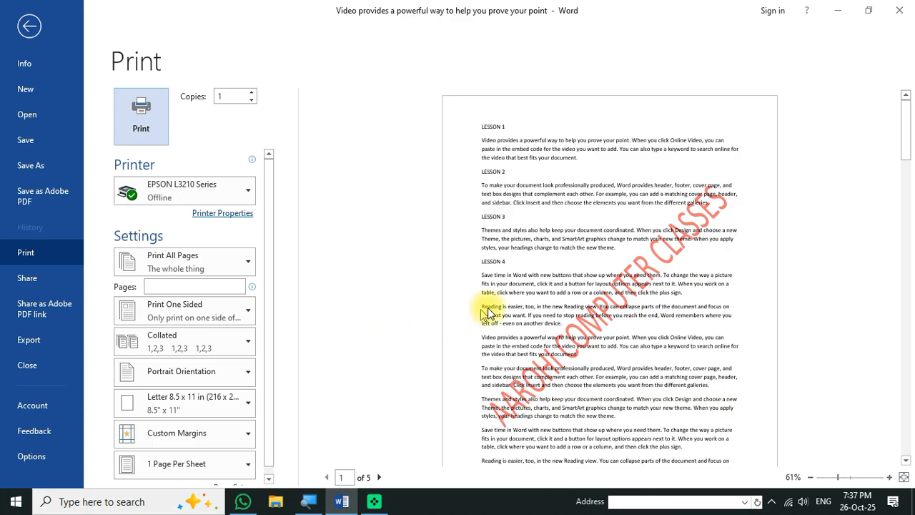
scroll(524, 316, down, 10)
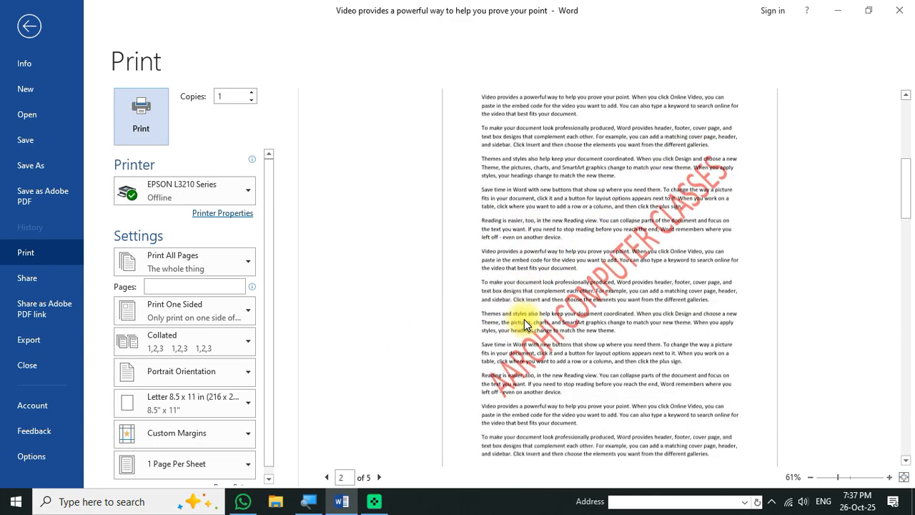
scroll(523, 318, up, 10)
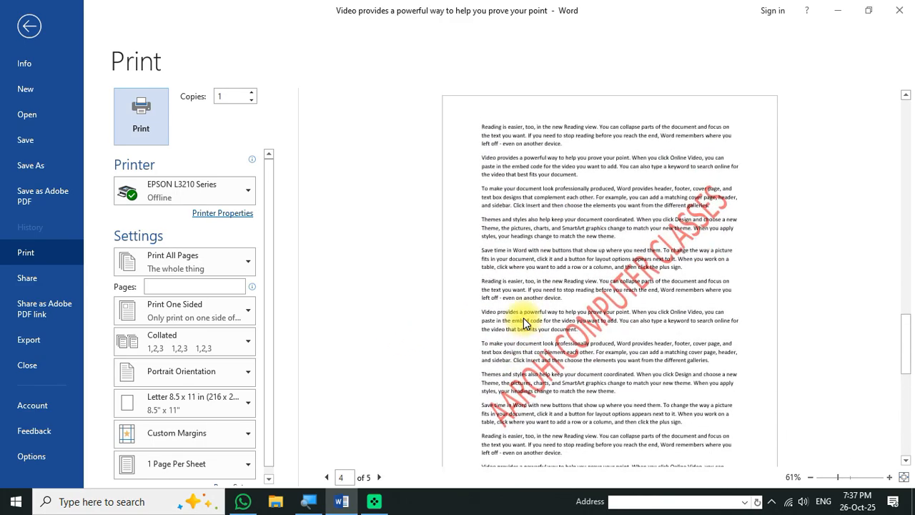
key(Escape)
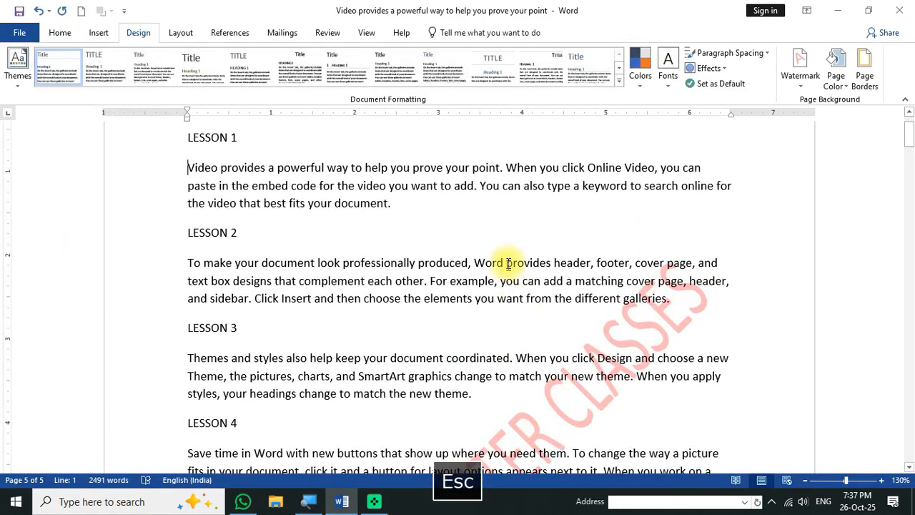
Step: Replace the text watermark with a washed-out picture watermark from Aarohi logo png.png on the E: volume, at Auto scale
click(800, 68)
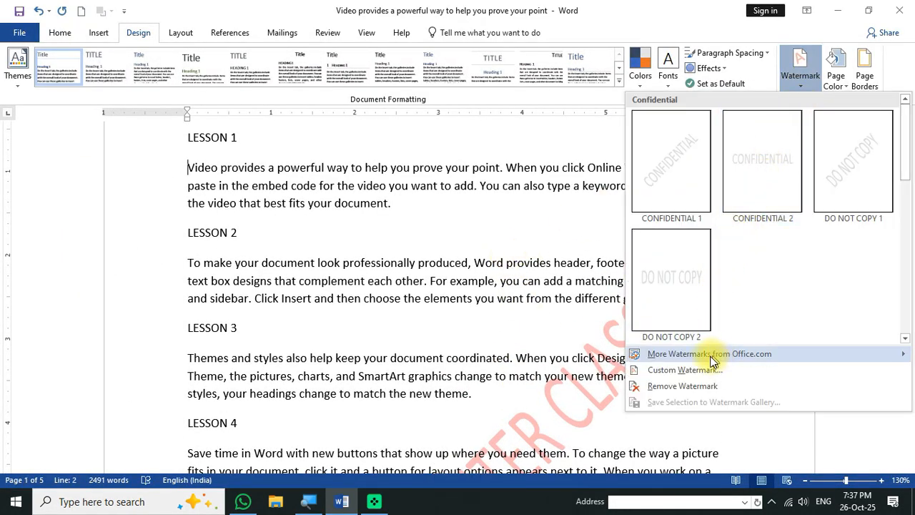
click(691, 372)
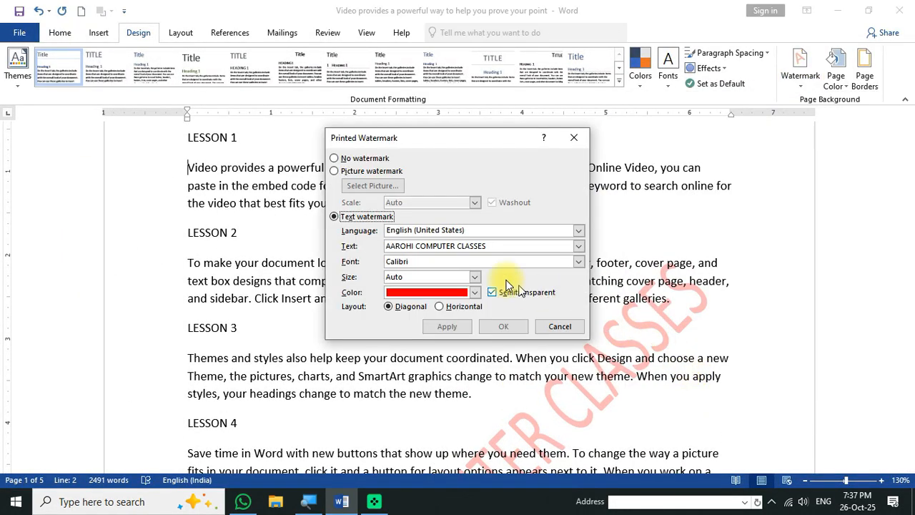
click(335, 171)
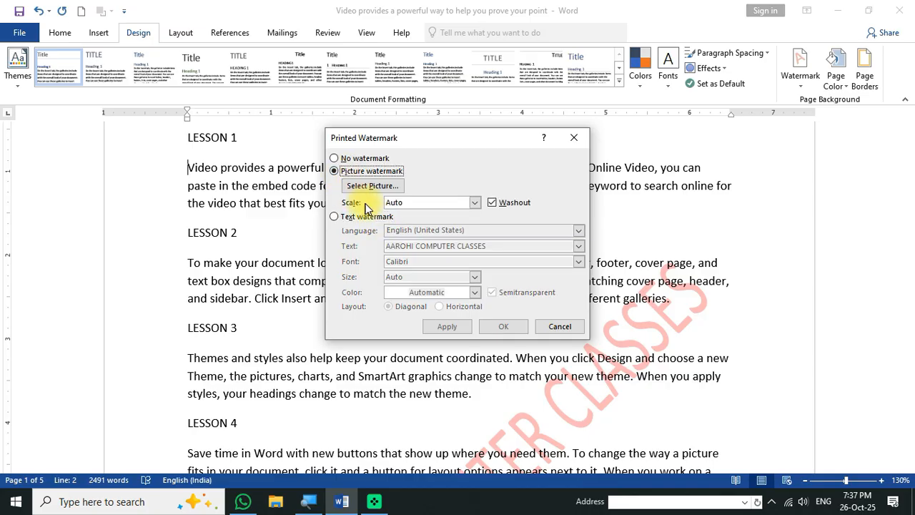
click(368, 187)
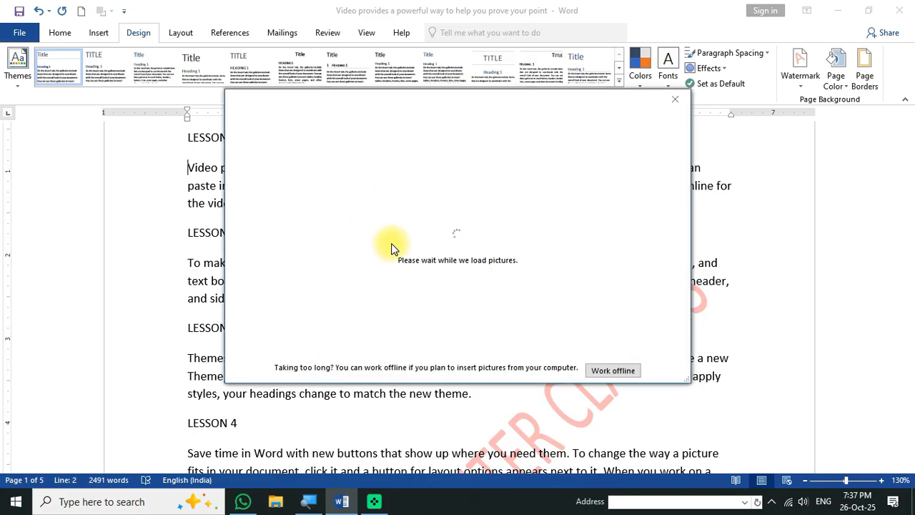
click(353, 185)
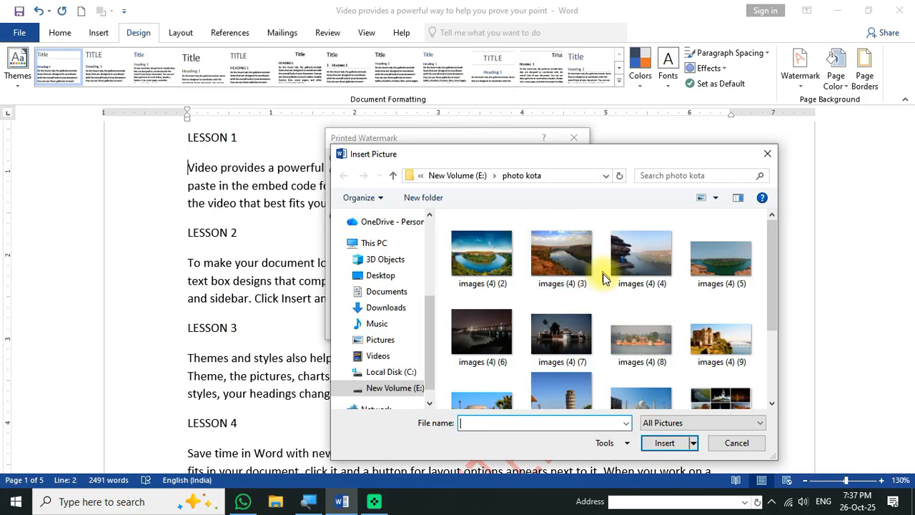
click(458, 175)
scroll(538, 277, down, 4)
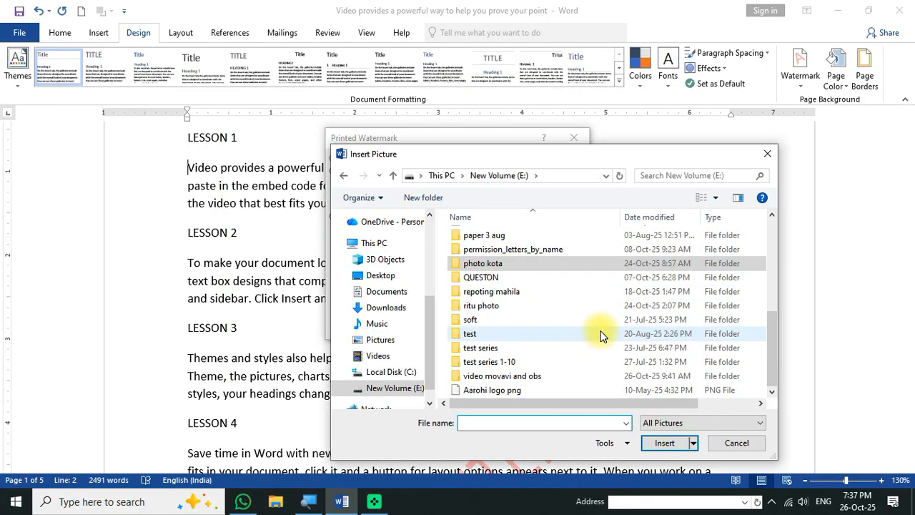
click(476, 393)
click(652, 443)
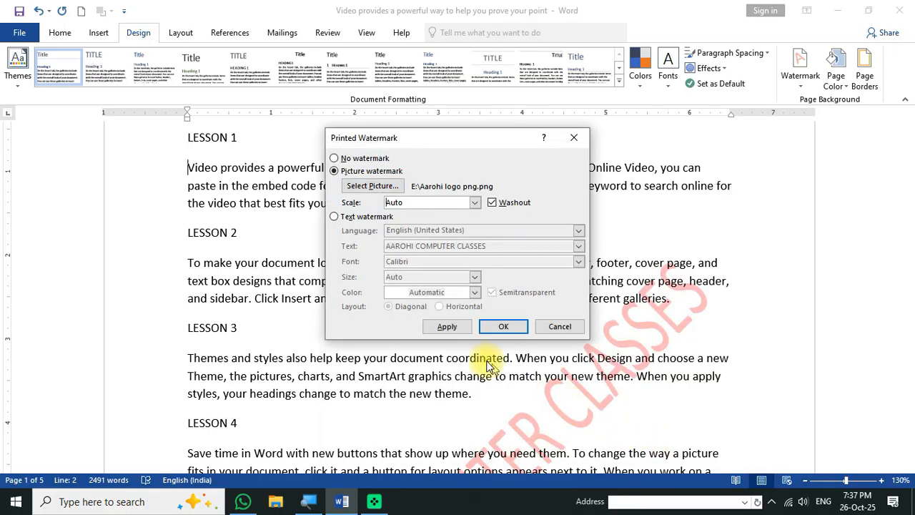
click(447, 327)
click(554, 326)
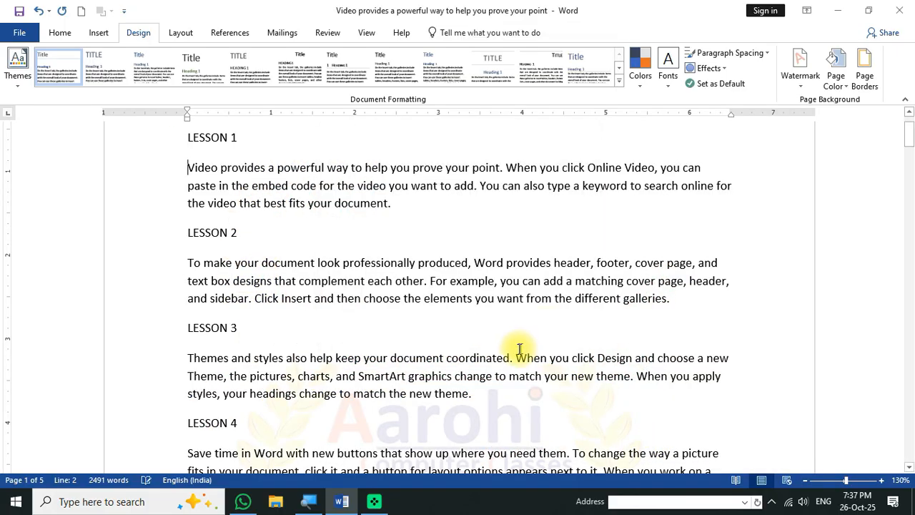
Step: Check the logo watermark on the document pages and in the print preview
scroll(519, 350, down, 3)
scroll(516, 347, down, 3)
key(ctrl+F2)
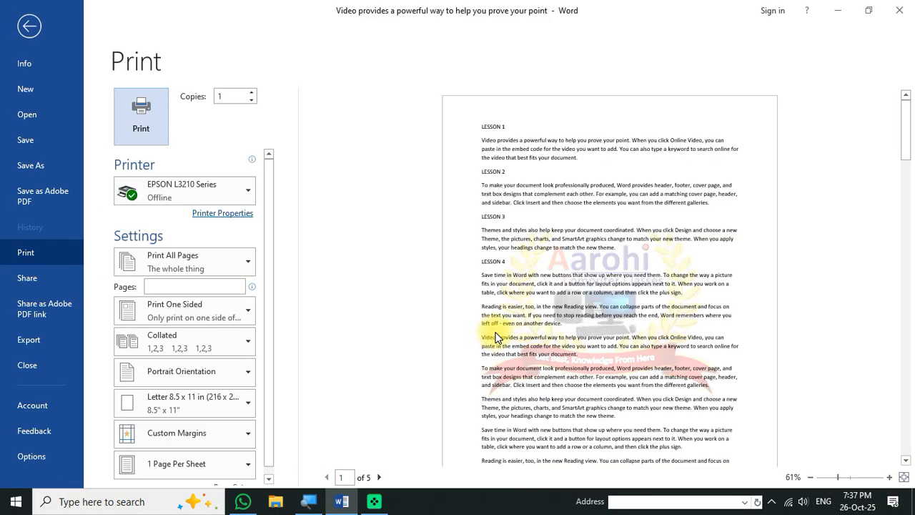
key(Escape)
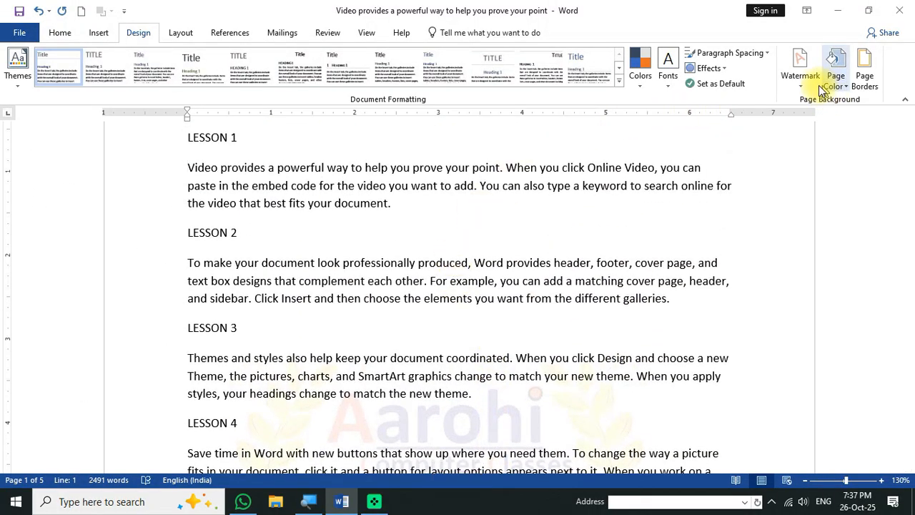
Step: Turn off Washout for the existing picture watermark and apply the change
click(806, 83)
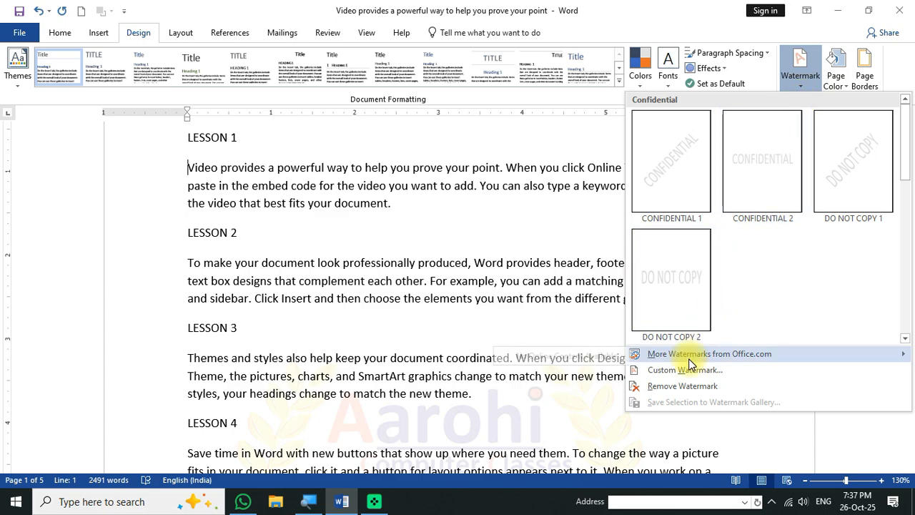
click(689, 376)
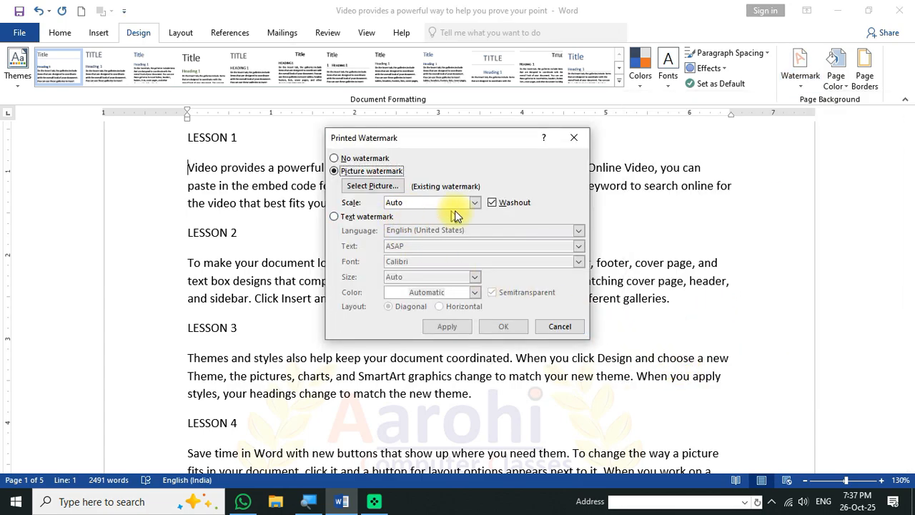
click(491, 203)
click(435, 328)
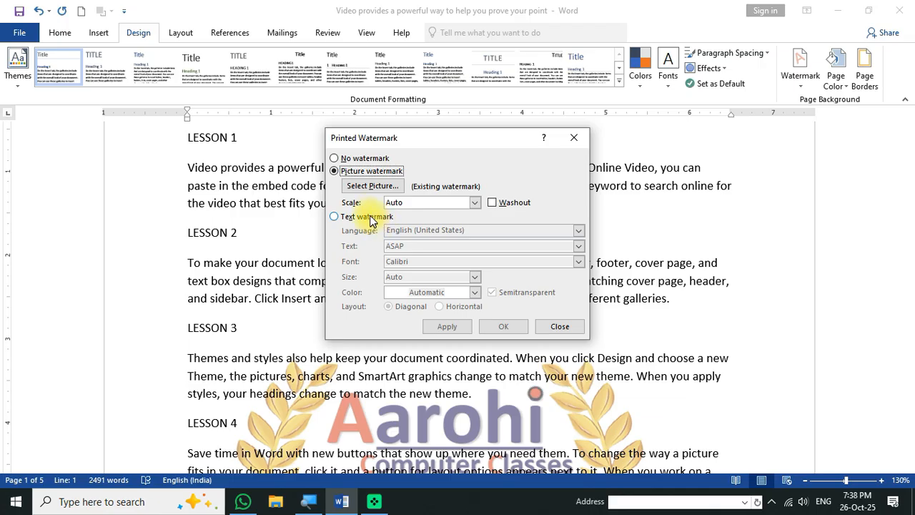
Step: Scale the picture watermark to 200%, apply it and check the enlarged logo on the page
click(474, 202)
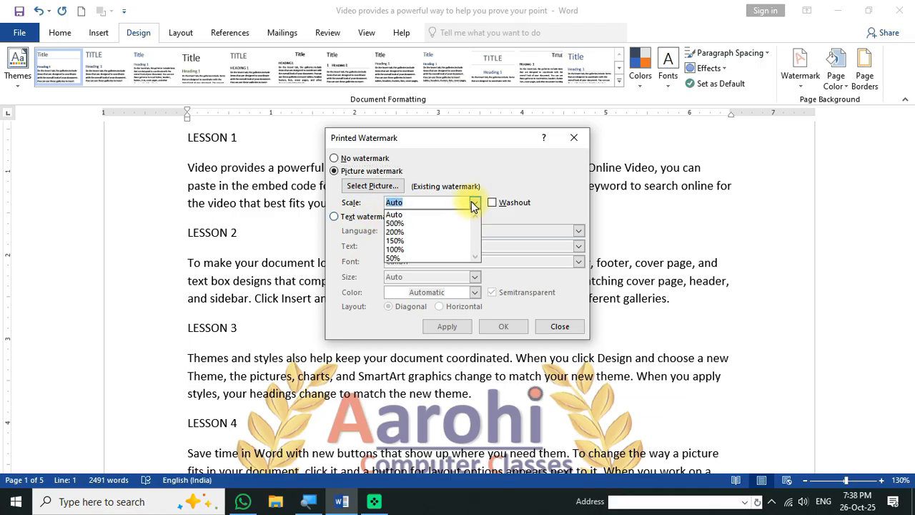
click(428, 223)
click(447, 326)
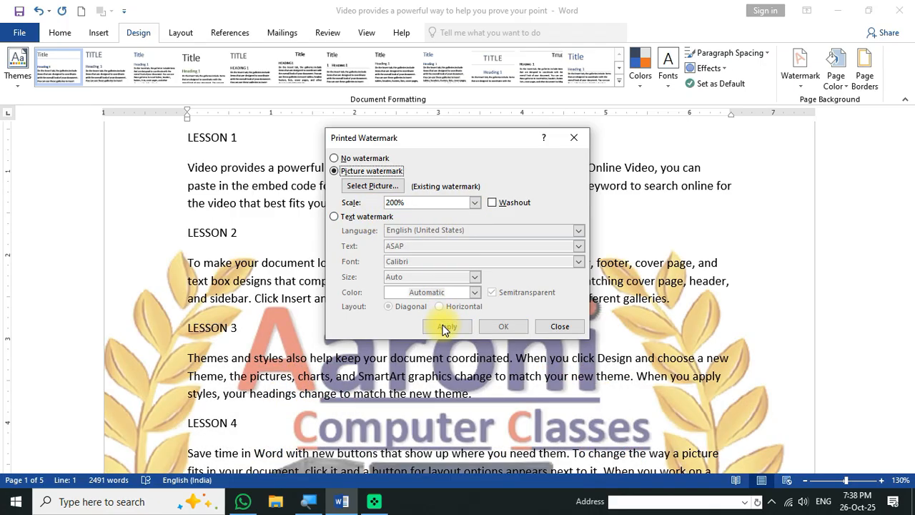
click(558, 328)
scroll(541, 312, down, 5)
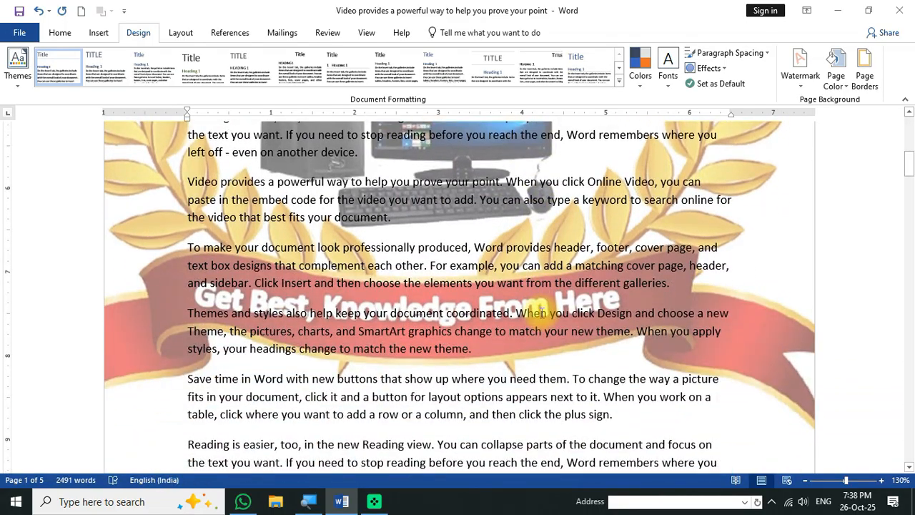
scroll(542, 312, up, 5)
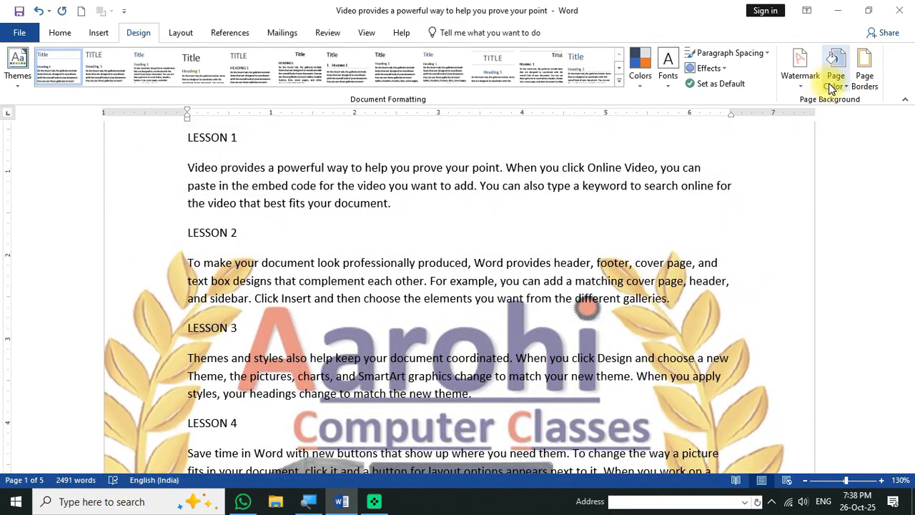
Step: Remove the picture watermark from the document
click(804, 84)
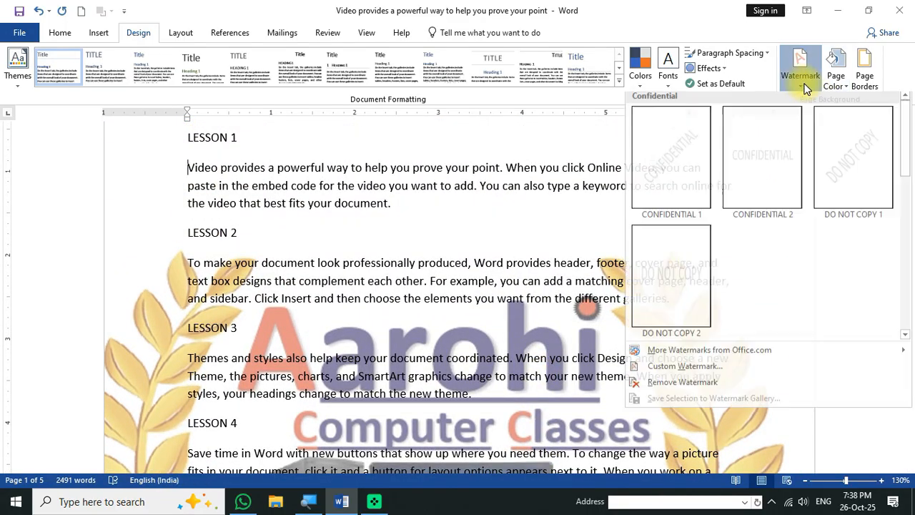
click(665, 387)
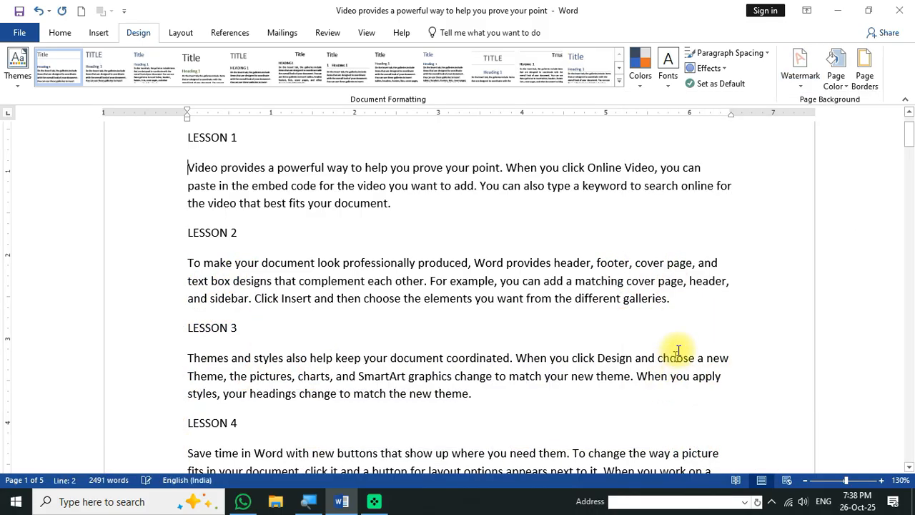
scroll(719, 236, up, 2)
Step: Try a light orange theme color and standard yellow as the page color, ending with No Color
click(835, 77)
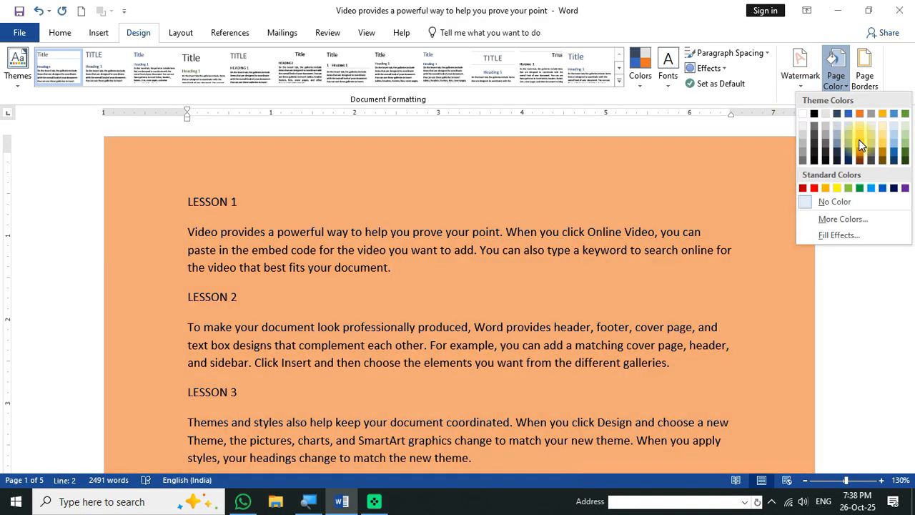
click(859, 140)
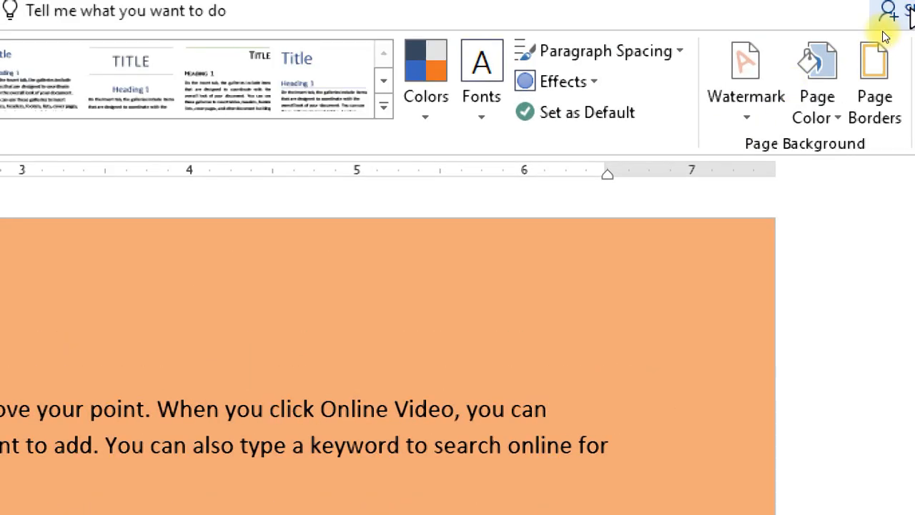
click(838, 82)
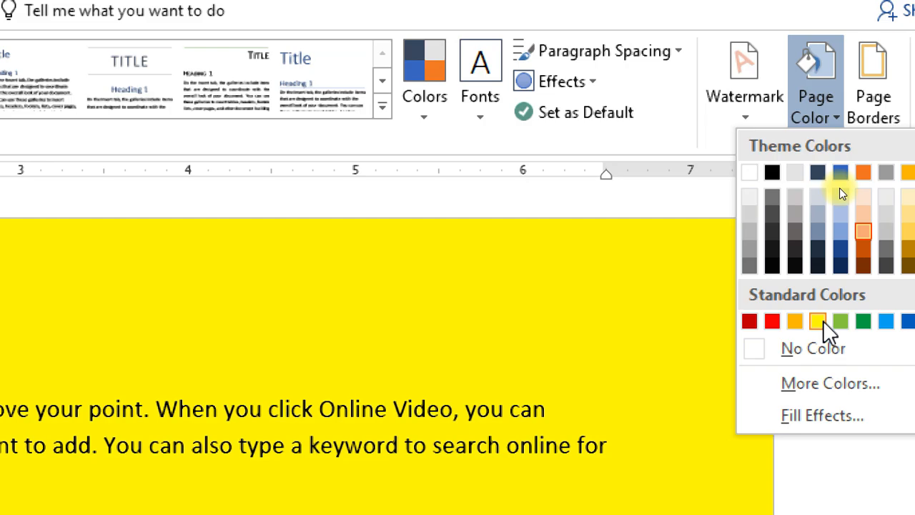
click(820, 323)
click(823, 55)
click(815, 350)
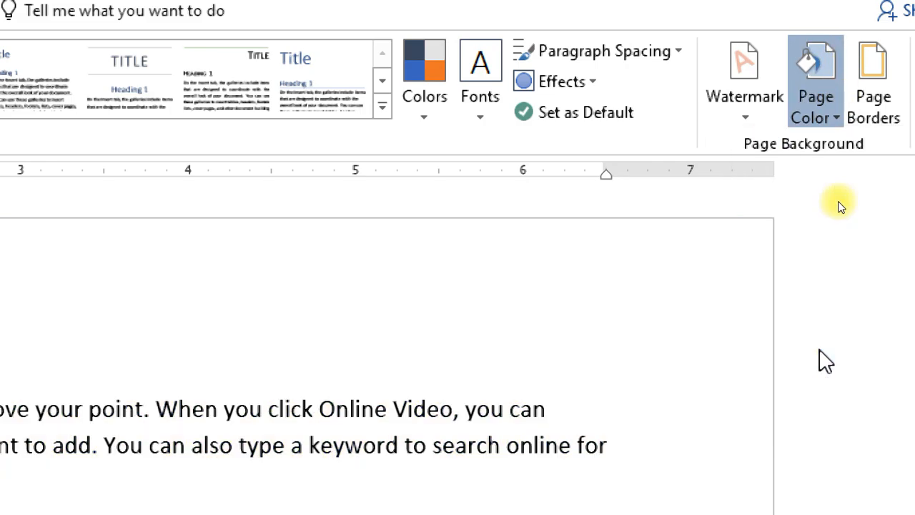
Step: Fill the page background with a horizontal one-color gradient in standard red, fading to nearly the lightest shade, and check it on the page
click(830, 63)
click(820, 417)
drag(333, 150, 365, 47)
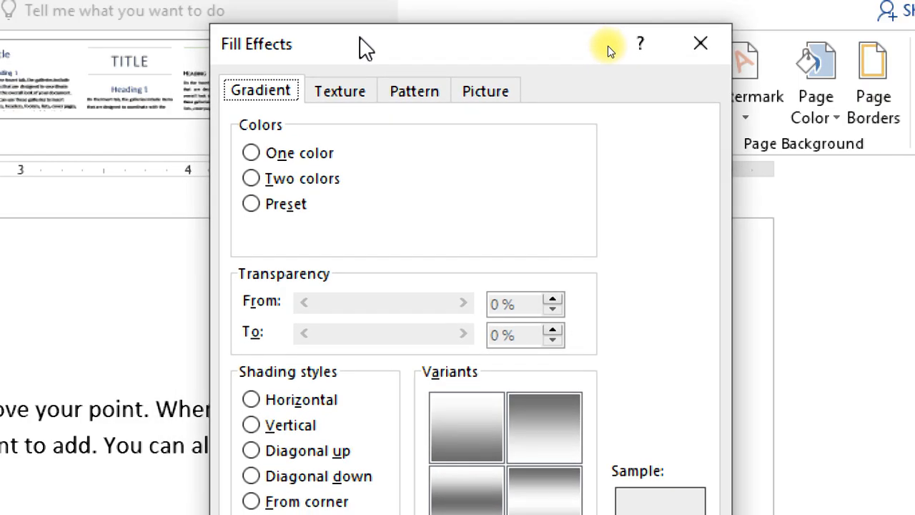
click(286, 154)
click(484, 179)
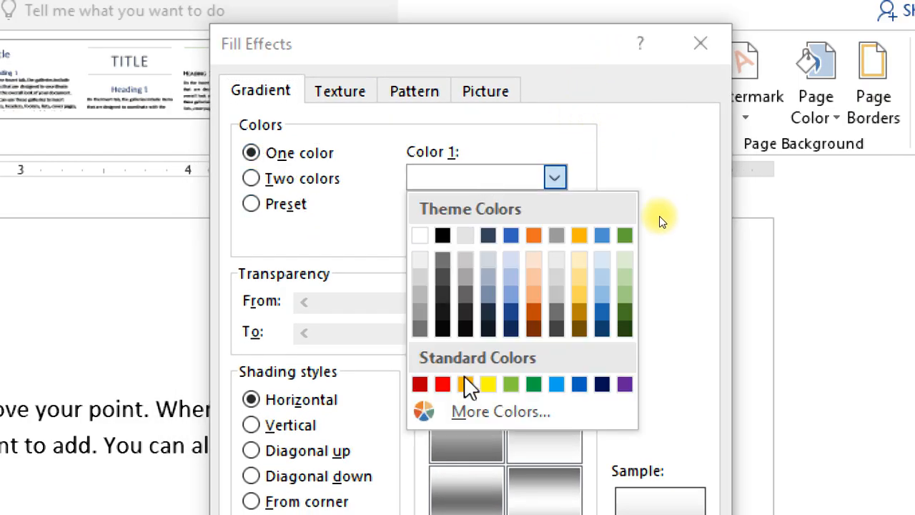
click(442, 385)
drag(465, 233, 555, 236)
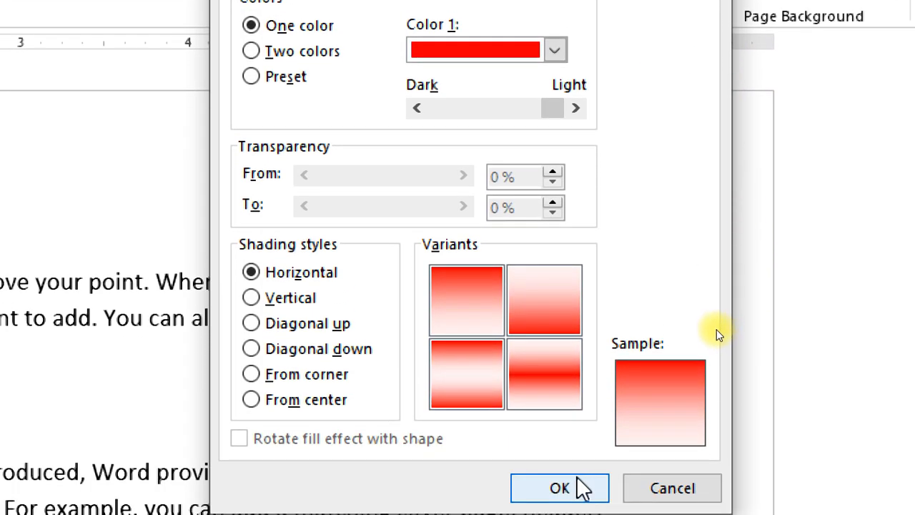
click(580, 483)
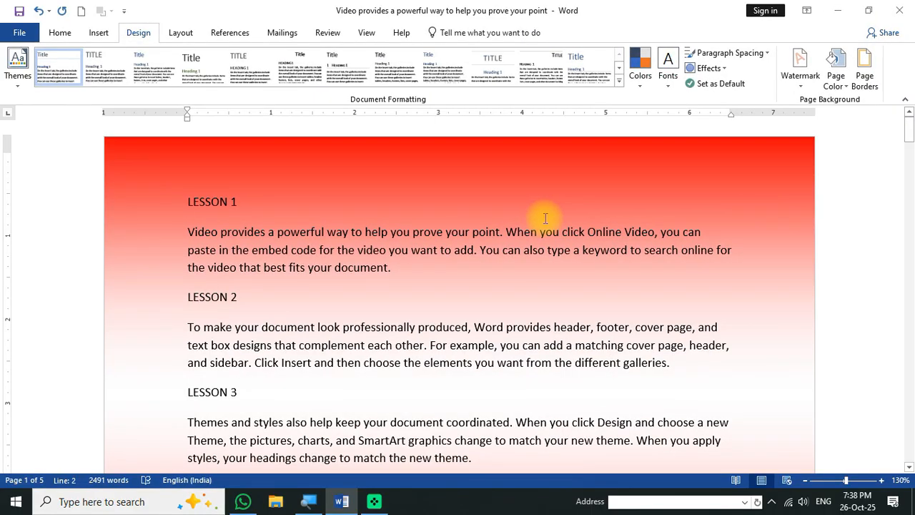
scroll(587, 299, down, 4)
scroll(586, 299, up, 6)
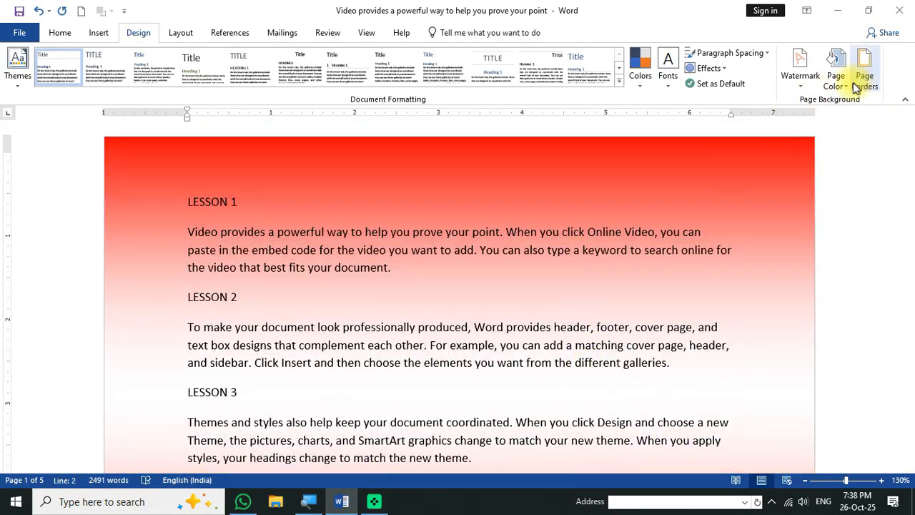
Step: Change the page background fill effect to a two-color gradient with red as Color 1 and standard yellow as Color 2
click(835, 78)
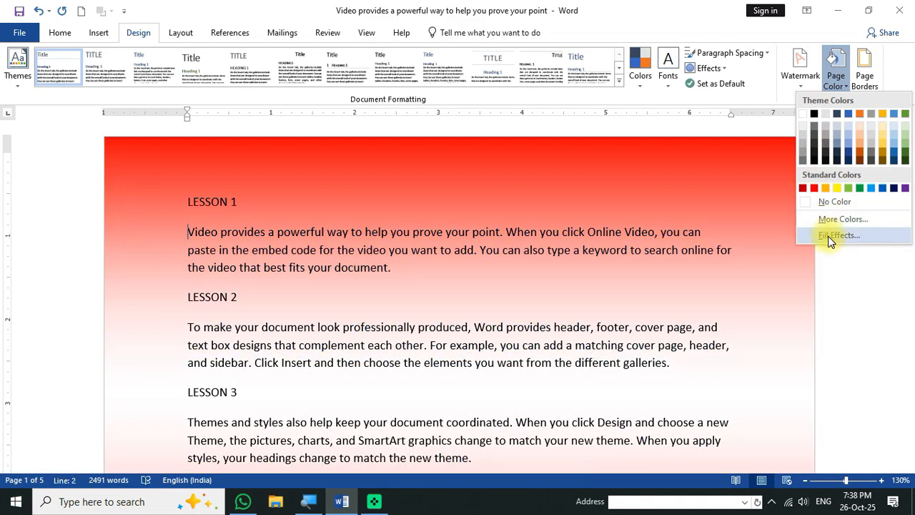
click(828, 236)
click(583, 117)
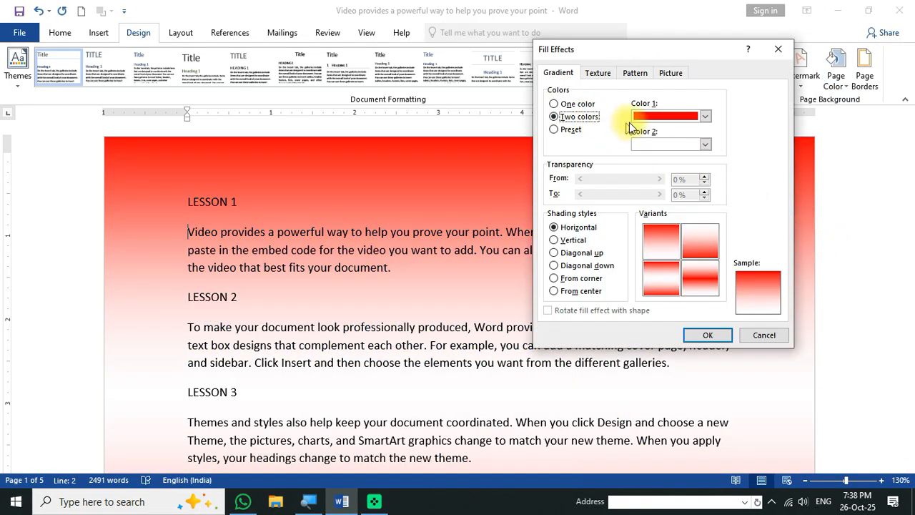
click(652, 119)
click(649, 218)
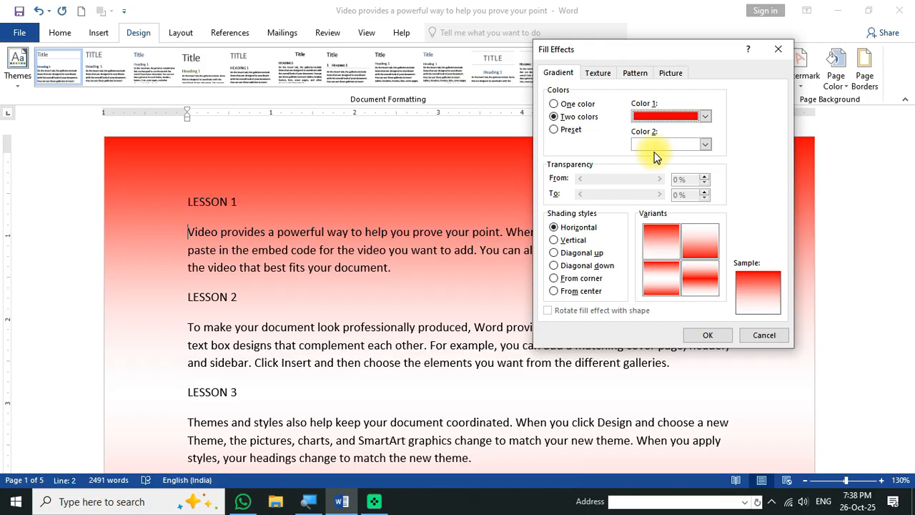
click(653, 146)
click(673, 247)
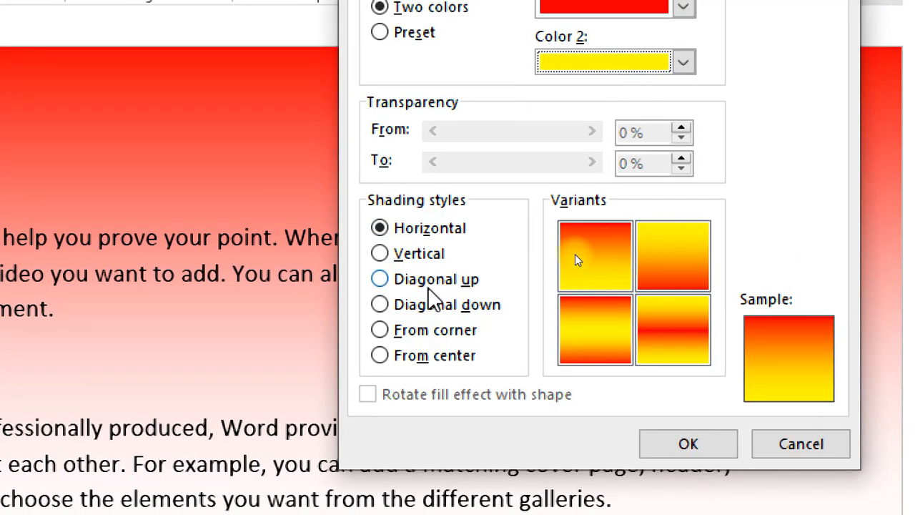
Step: Try the Vertical, diagonal and From corner shading styles, apply the two-color gradient with From center, and check it on the page
click(568, 239)
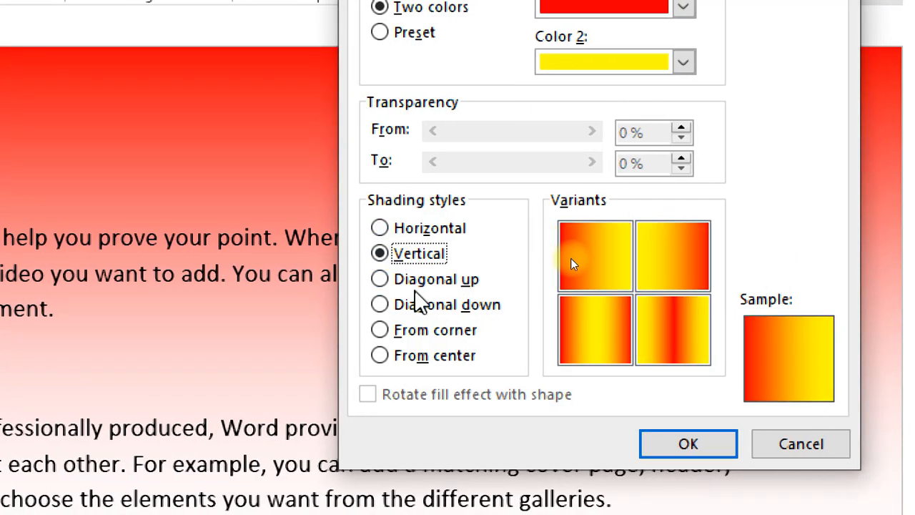
click(417, 281)
click(426, 306)
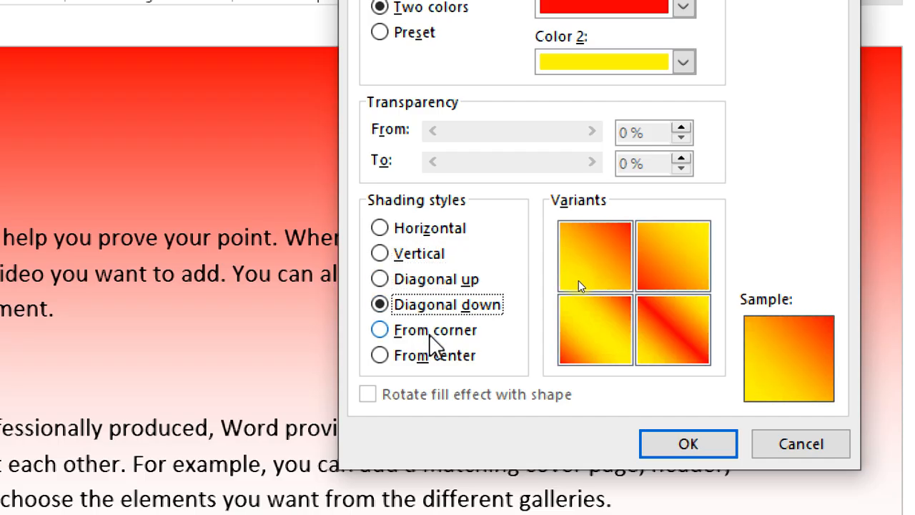
click(429, 332)
click(431, 358)
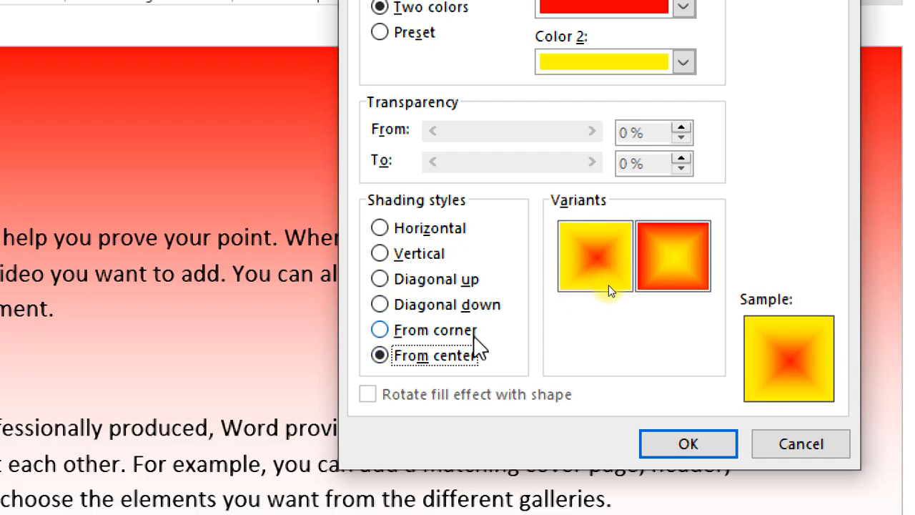
click(675, 444)
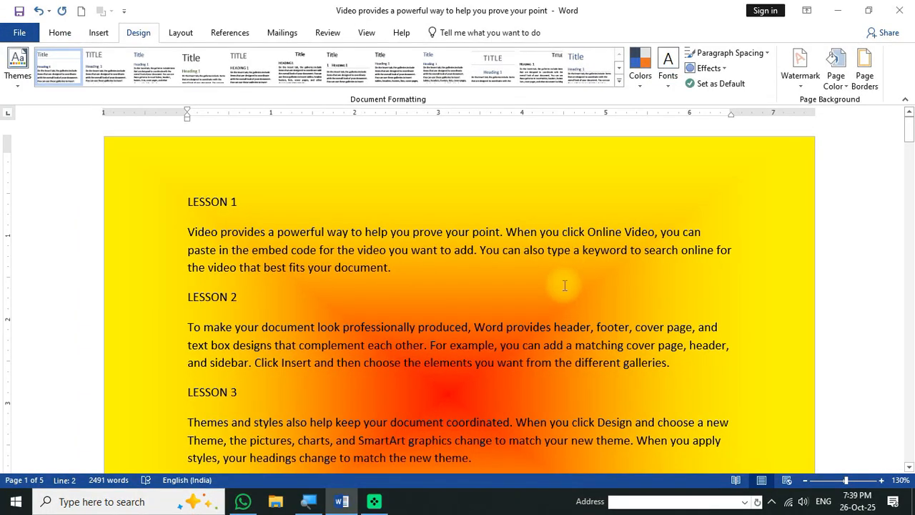
scroll(565, 286, down, 7)
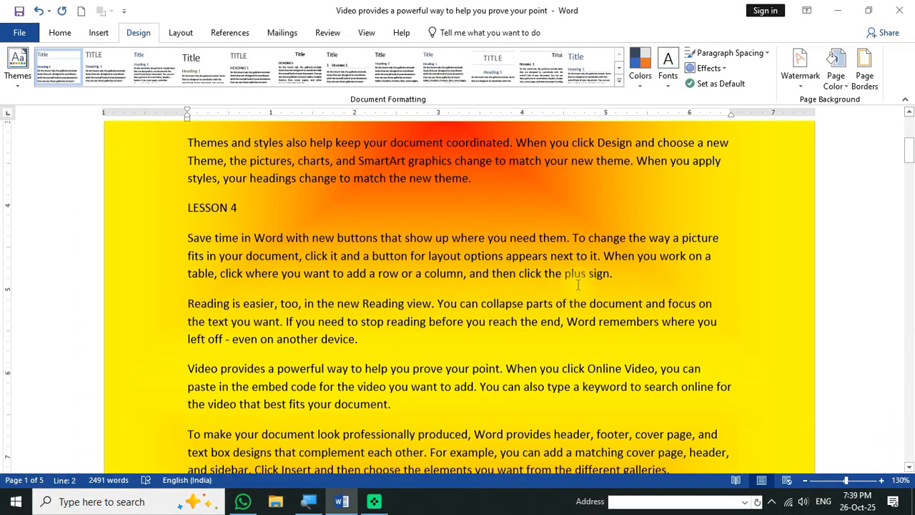
scroll(578, 284, up, 3)
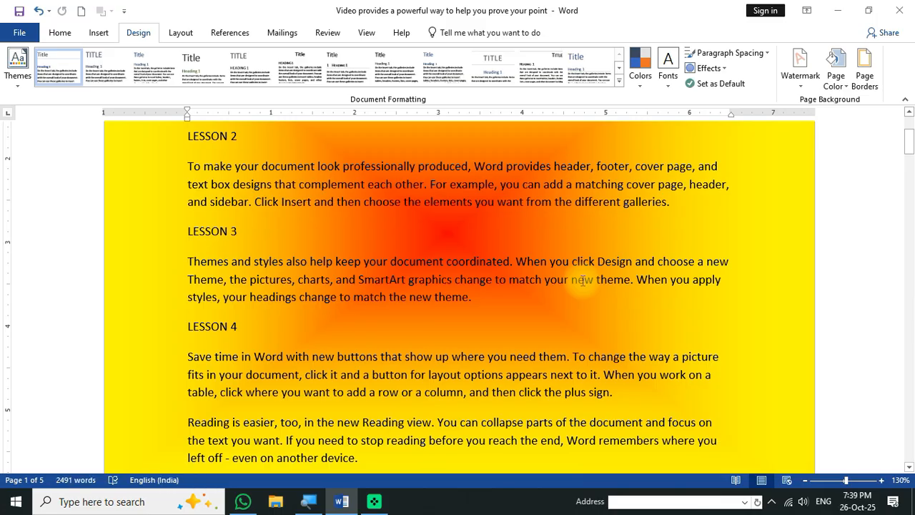
scroll(582, 280, up, 4)
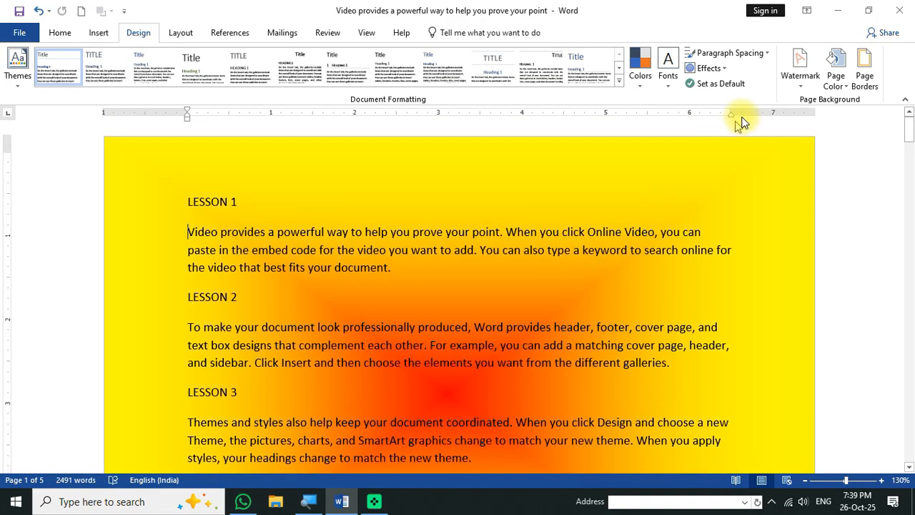
Step: Clear the gradient with No Color and fill the page background with the Fish fossil texture
click(836, 72)
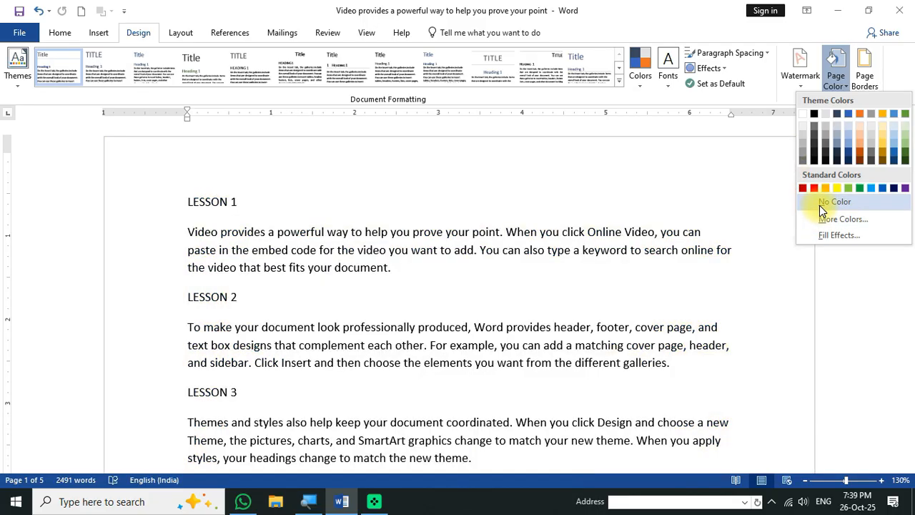
click(819, 205)
click(838, 87)
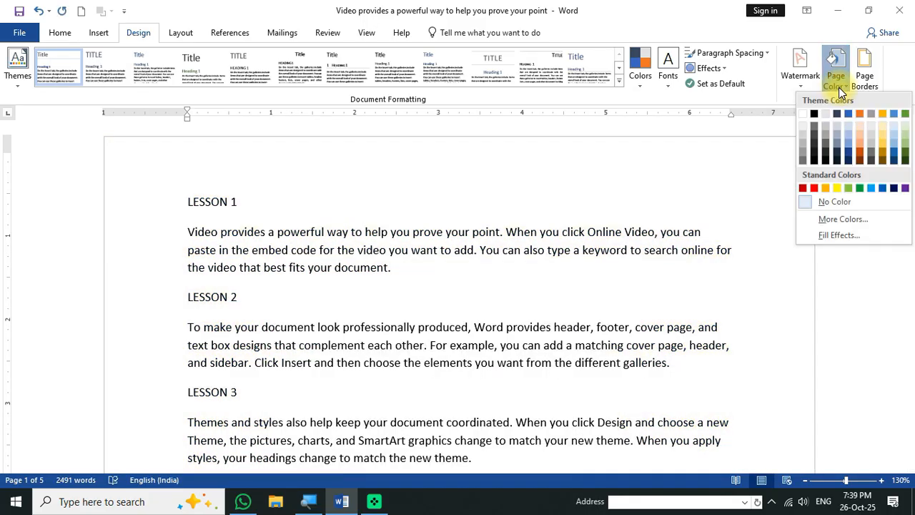
click(840, 233)
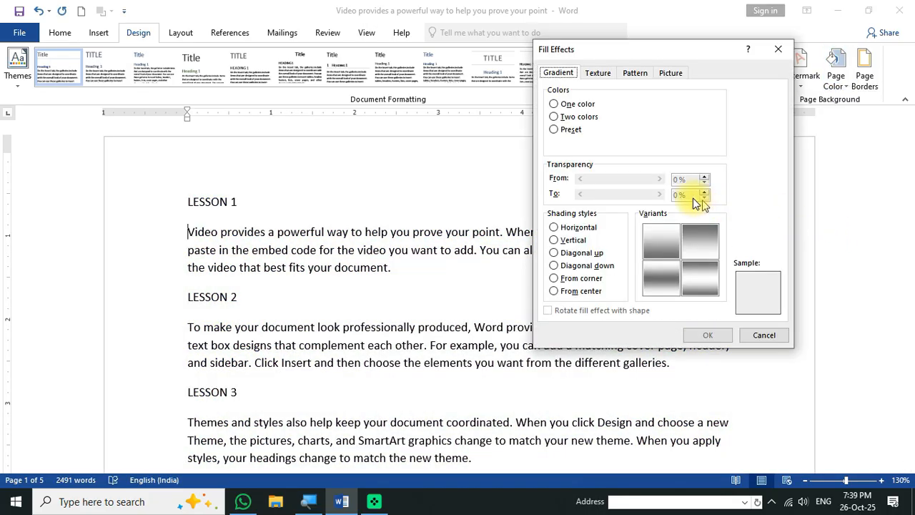
click(597, 73)
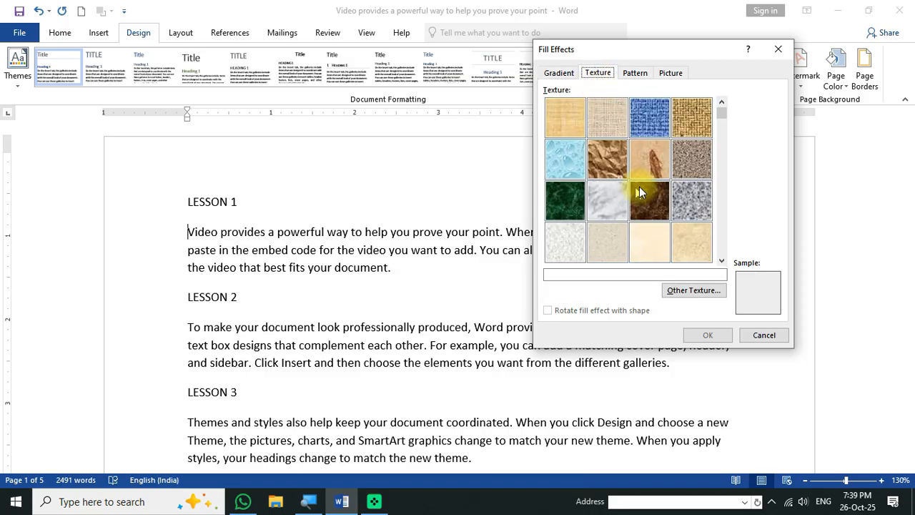
click(652, 168)
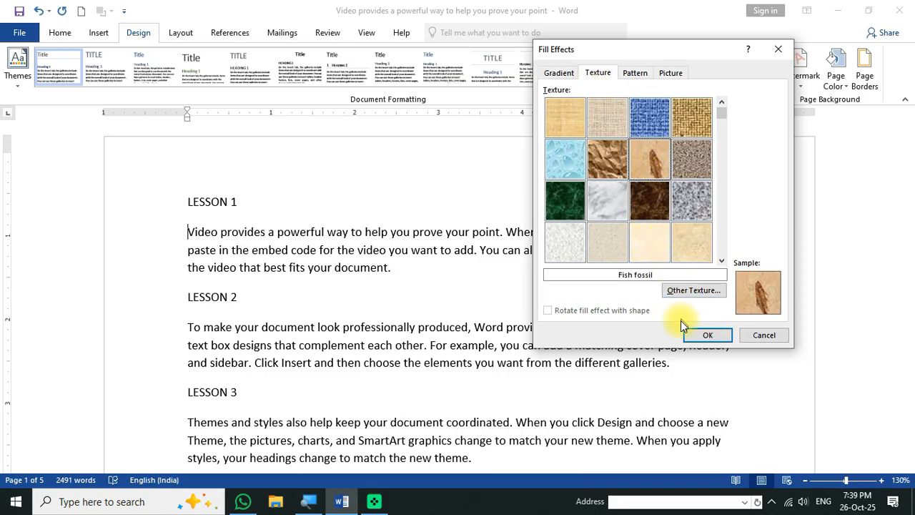
click(701, 335)
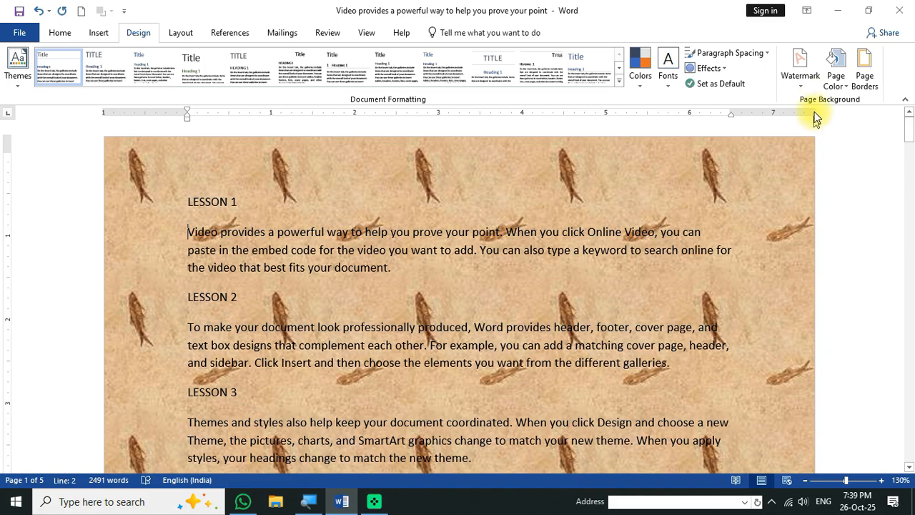
Step: Replace the texture fill of the page background with the Diagonal brick pattern, keeping the offered foreground and background colors
click(833, 84)
click(820, 238)
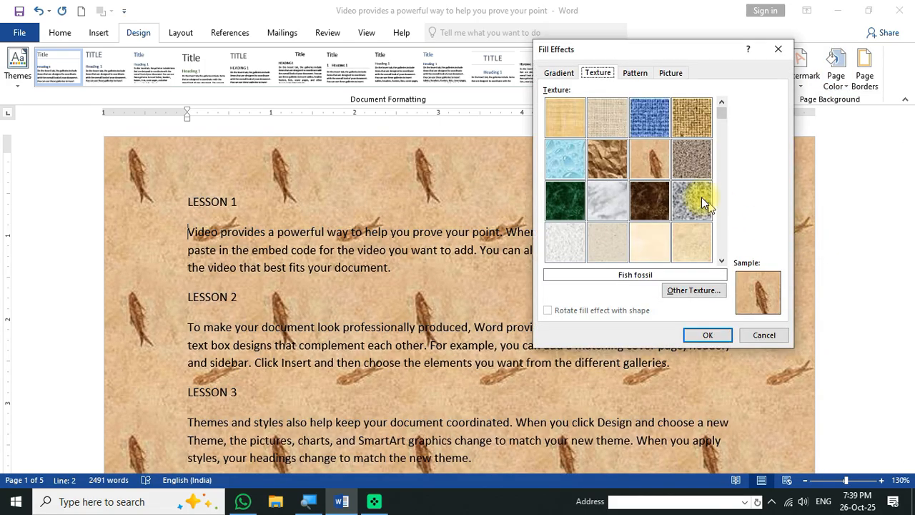
click(634, 74)
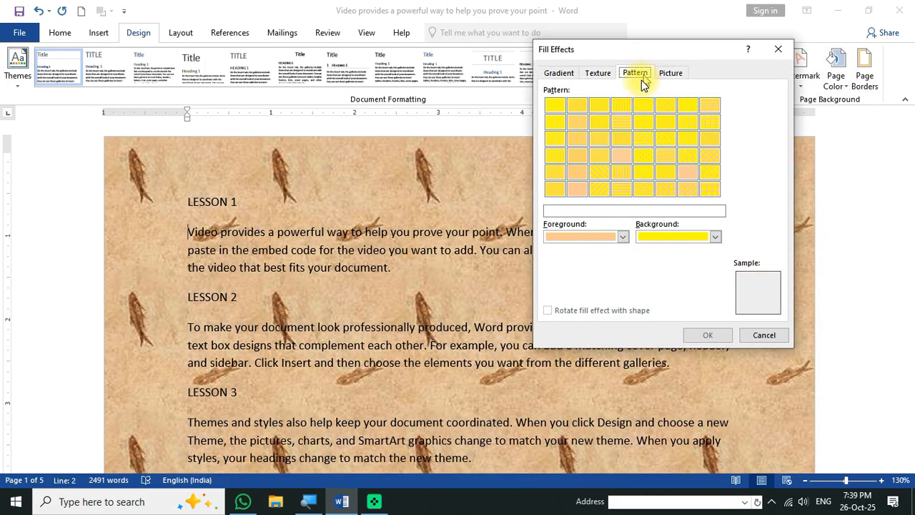
click(661, 142)
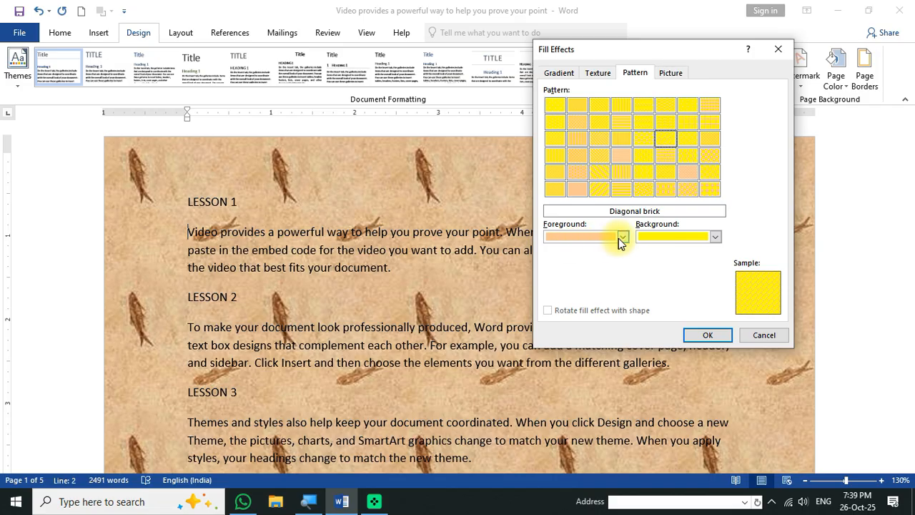
click(652, 235)
click(653, 234)
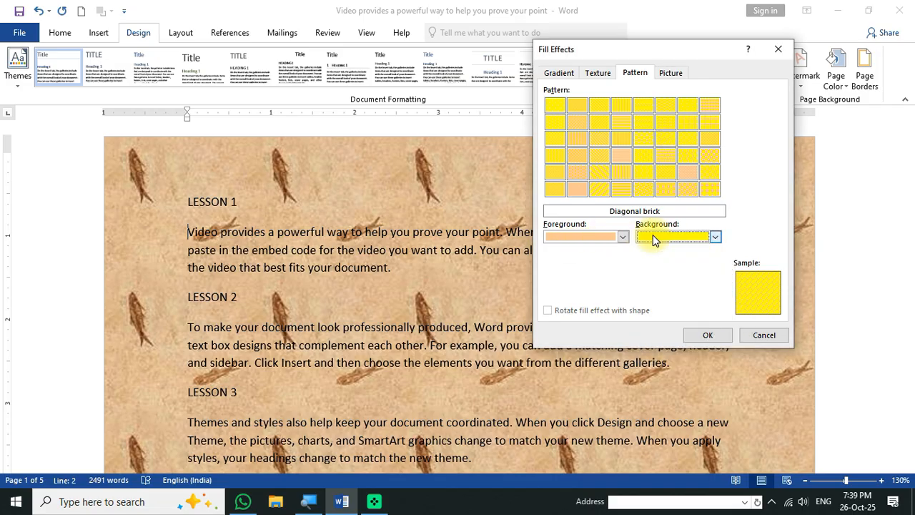
click(605, 240)
click(684, 265)
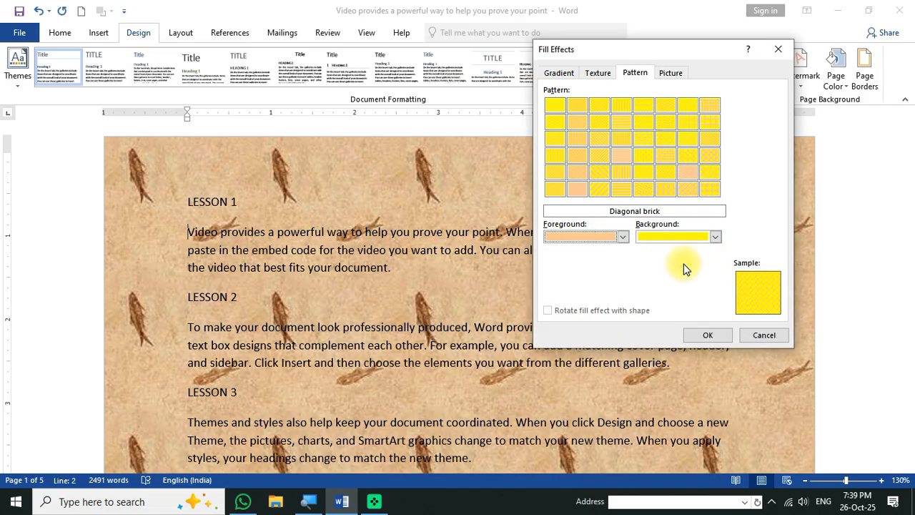
click(697, 340)
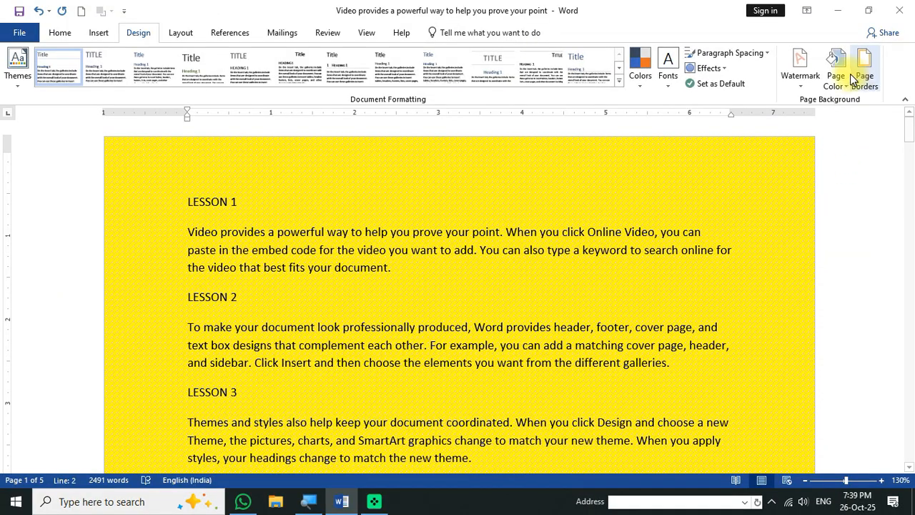
Step: Fill the page background with the white domed monument picture from the photo kota folder on drive E
click(837, 78)
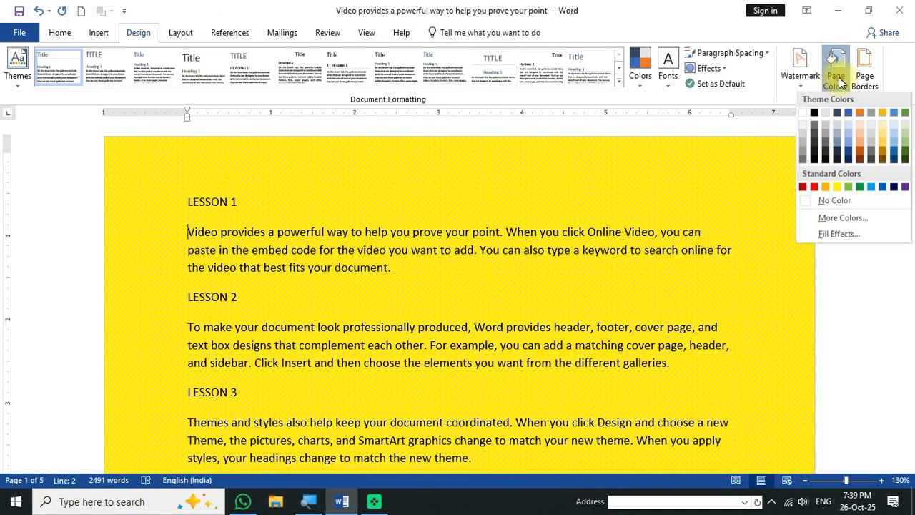
click(822, 236)
click(671, 74)
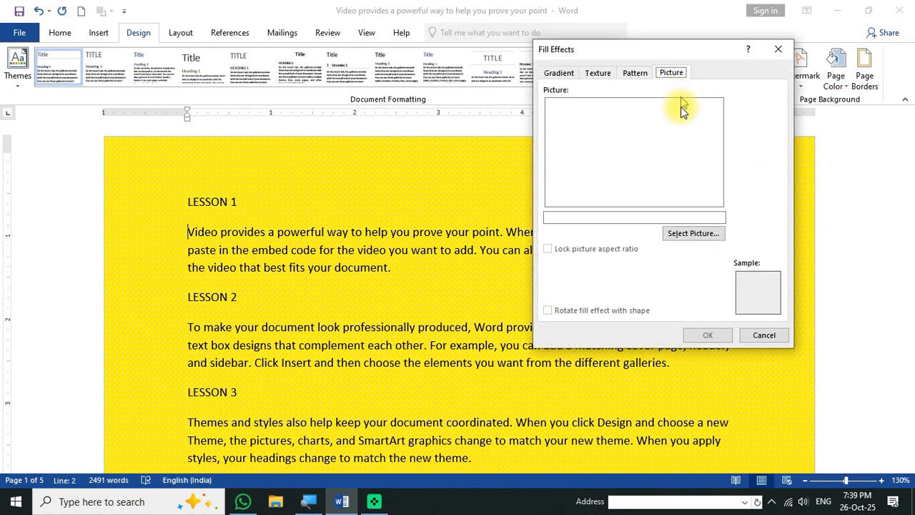
click(686, 234)
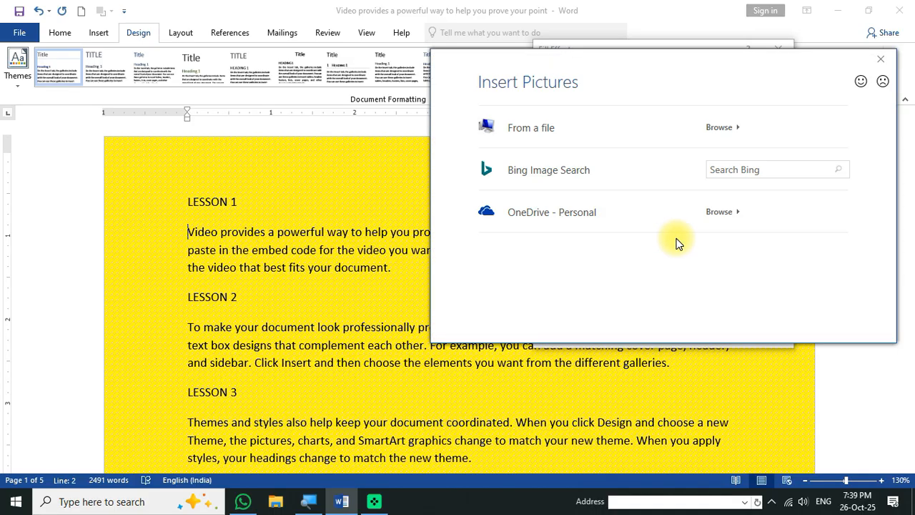
click(545, 128)
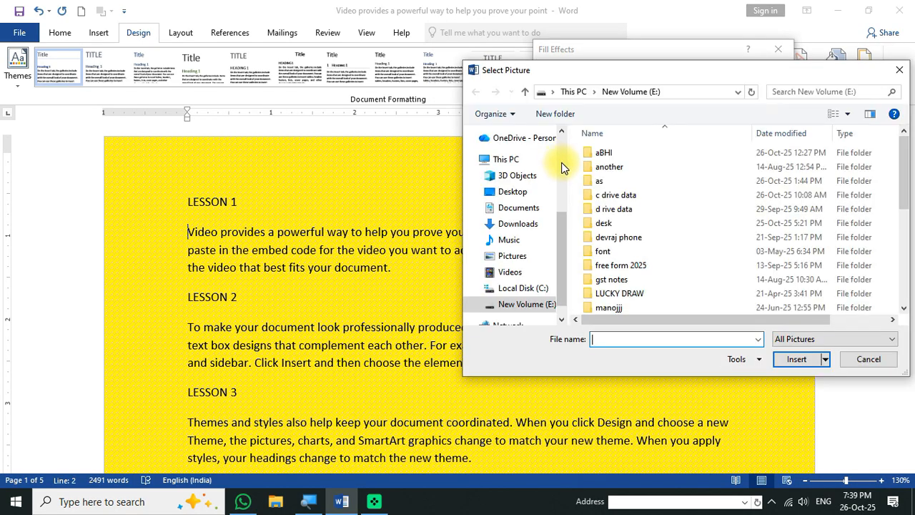
scroll(618, 283, down, 5)
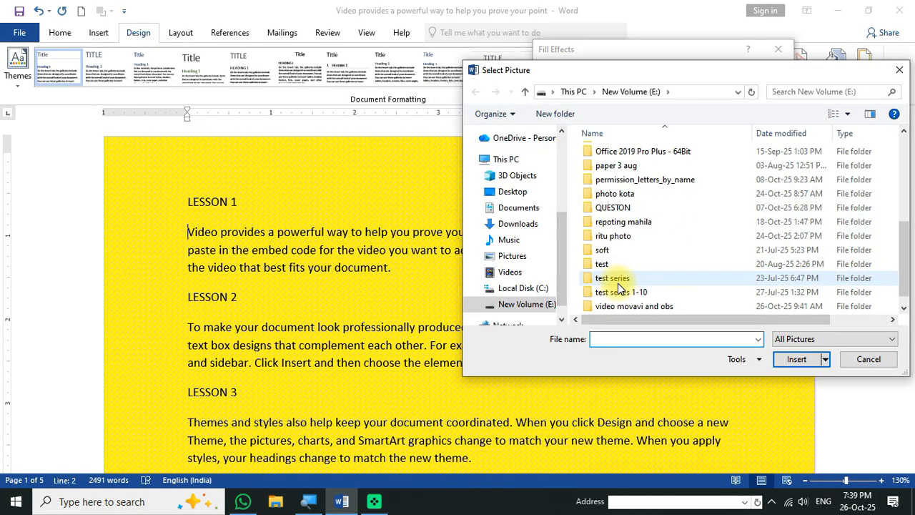
scroll(620, 281, down, 1)
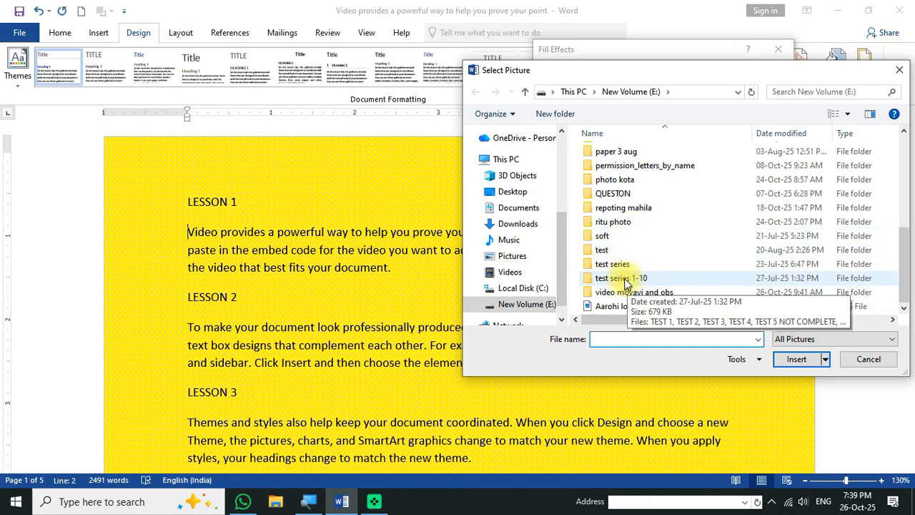
double_click(616, 179)
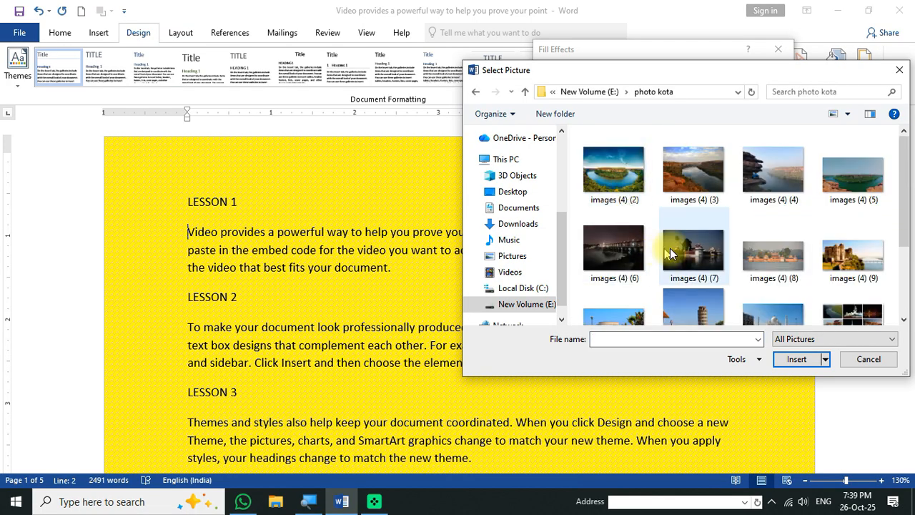
scroll(758, 250, down, 1)
double_click(771, 283)
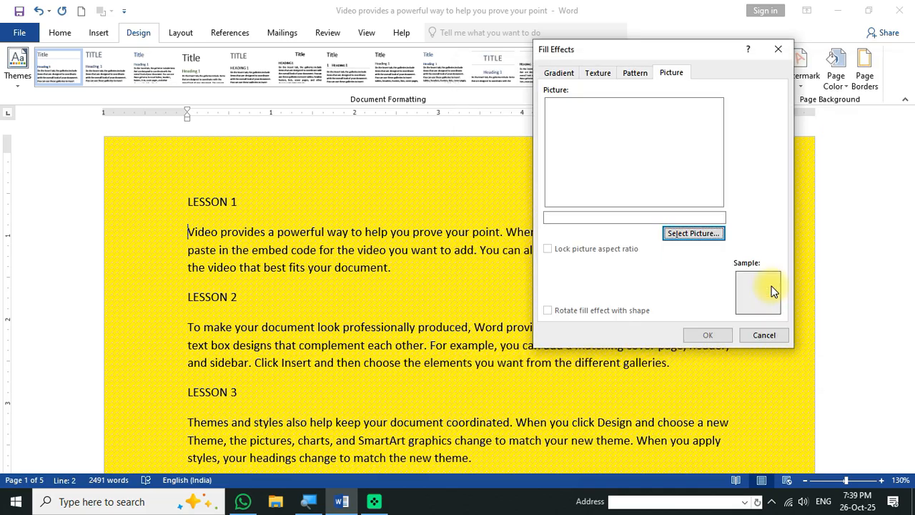
click(708, 335)
Step: Look over the picture background down the page and reset the page color to No Color
scroll(661, 328, down, 9)
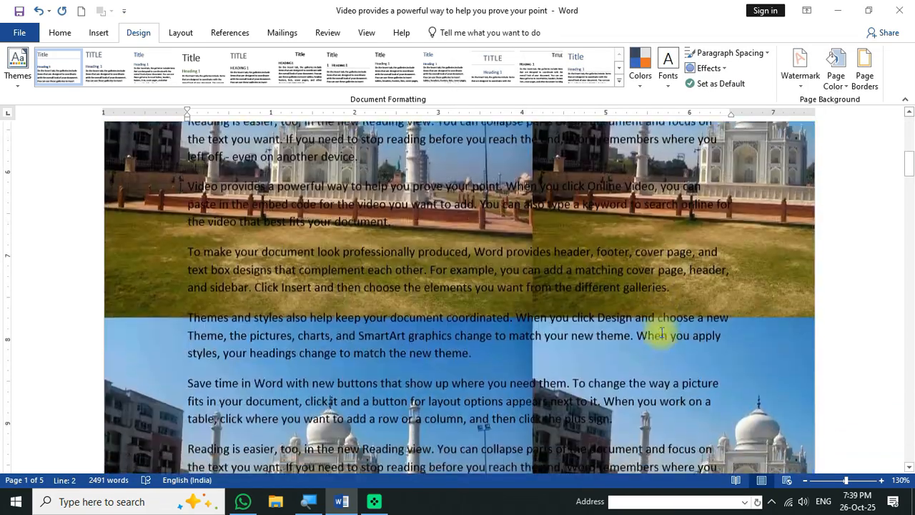
scroll(661, 330, up, 10)
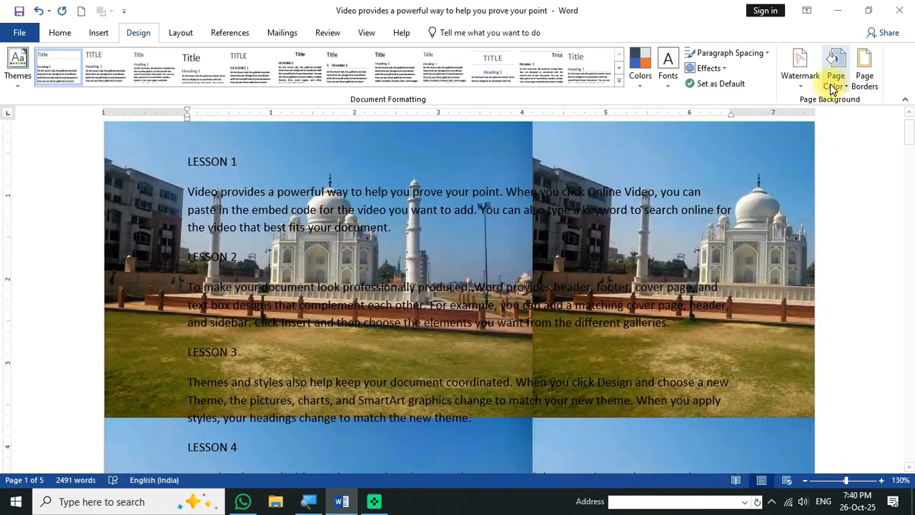
click(832, 85)
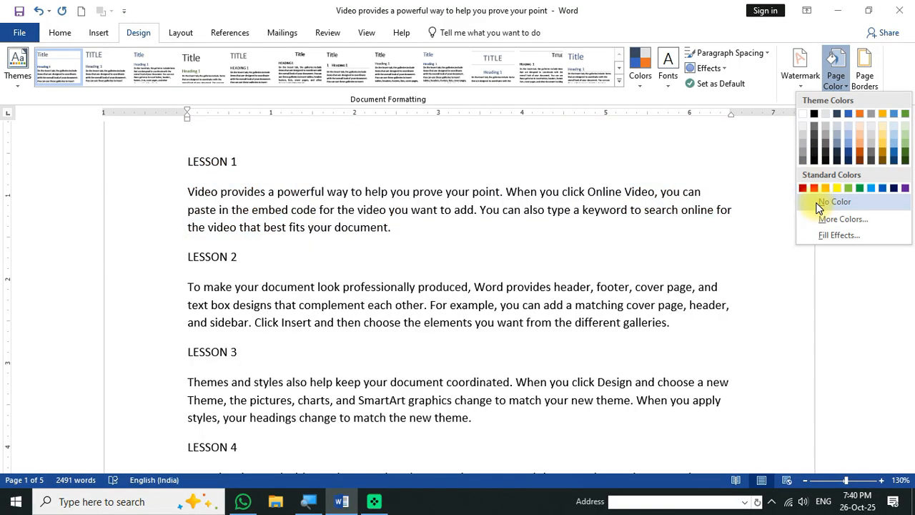
click(817, 201)
Step: Set up a page border for the whole document using the thin triple-line style
click(865, 80)
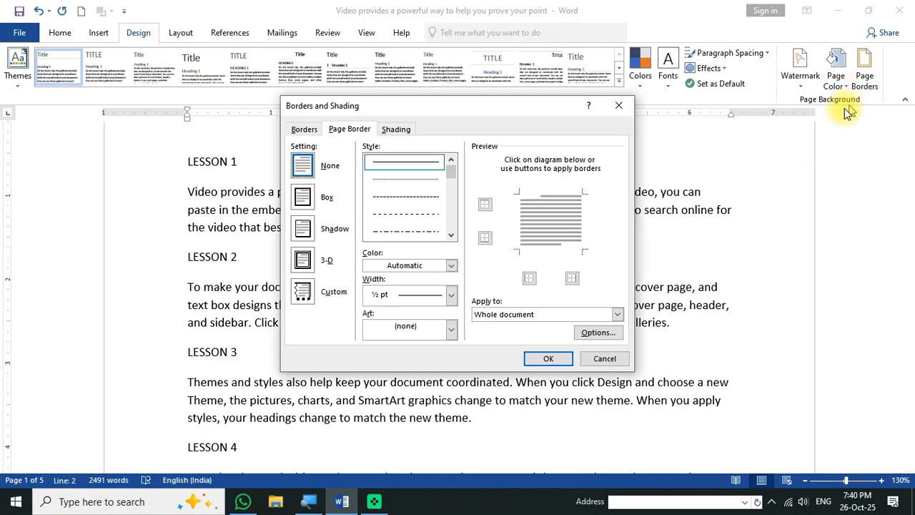
click(618, 105)
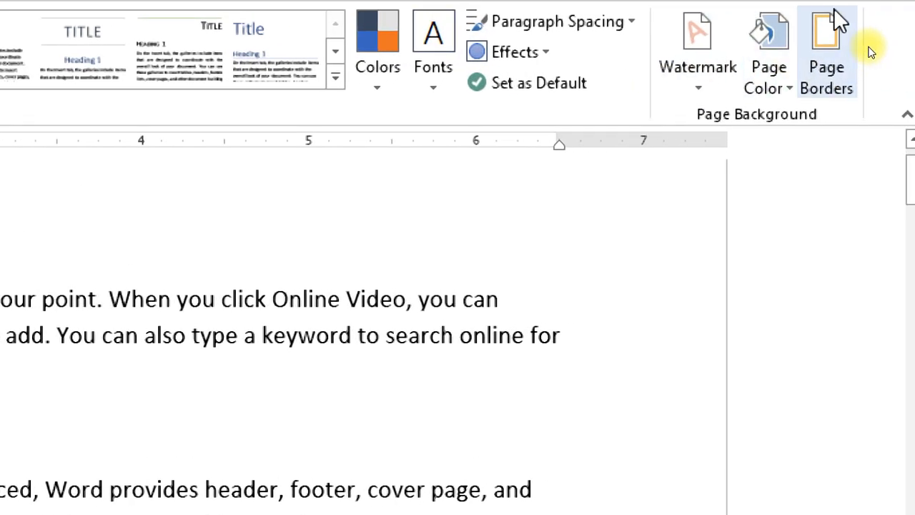
click(827, 50)
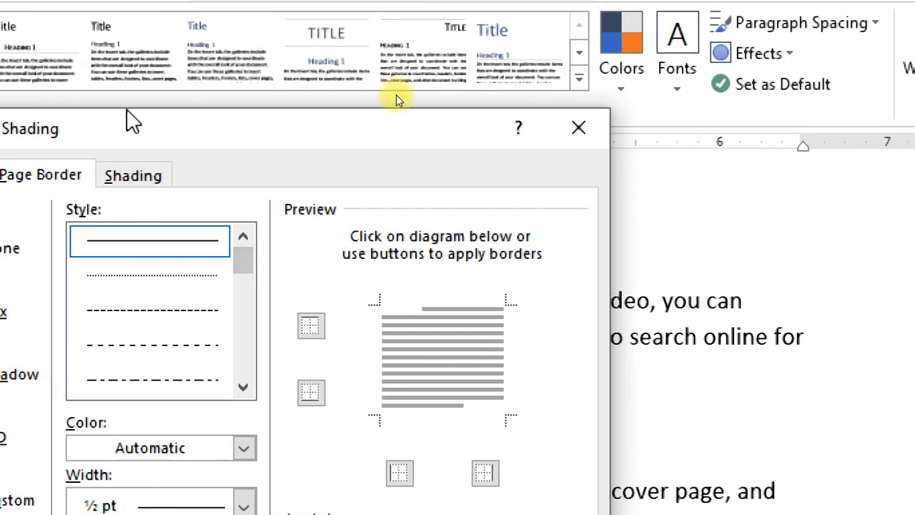
click(159, 277)
click(243, 386)
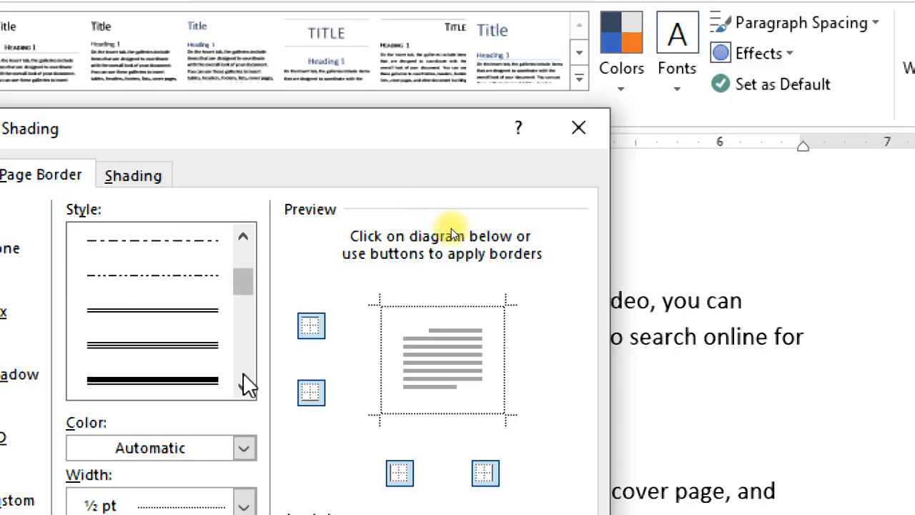
click(243, 386)
drag(240, 299, 178, 317)
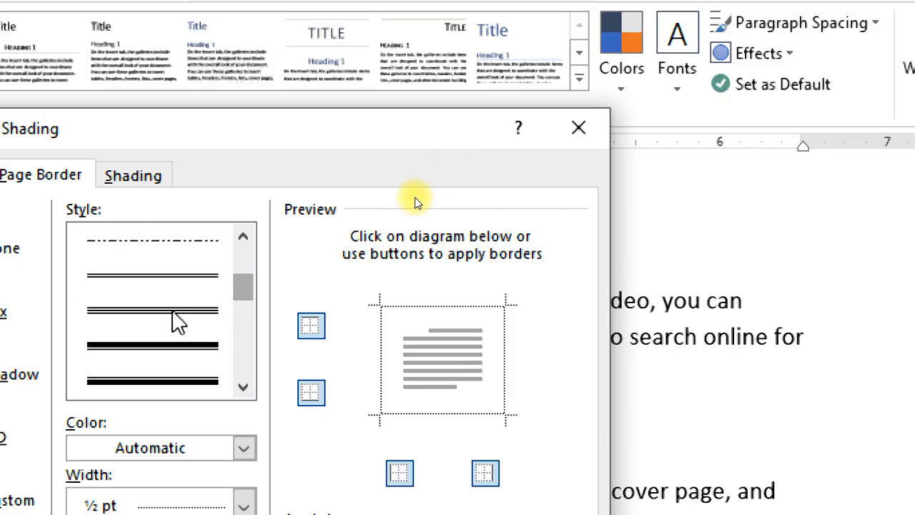
click(173, 324)
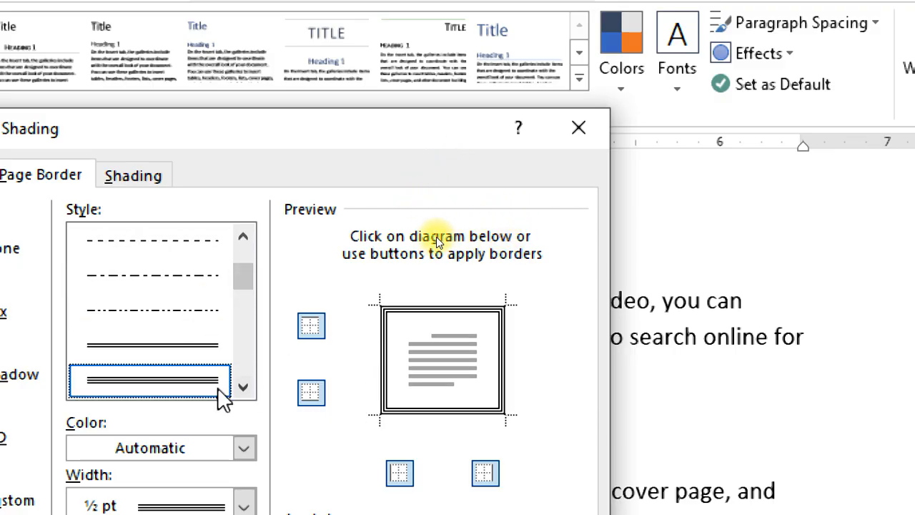
scroll(217, 366, down, 2)
scroll(216, 333, up, 2)
mouse_move(376, 120)
mouse_down()
mouse_move(488, 20)
mouse_move(514, 18)
mouse_up()
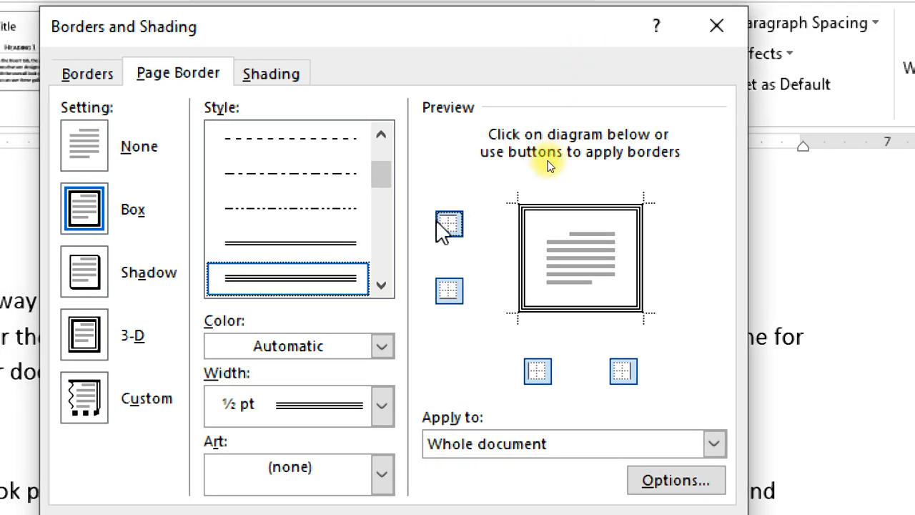
Step: Color the triple-line page border red, make it 3 pt wide, apply it to the whole document and review it
click(312, 350)
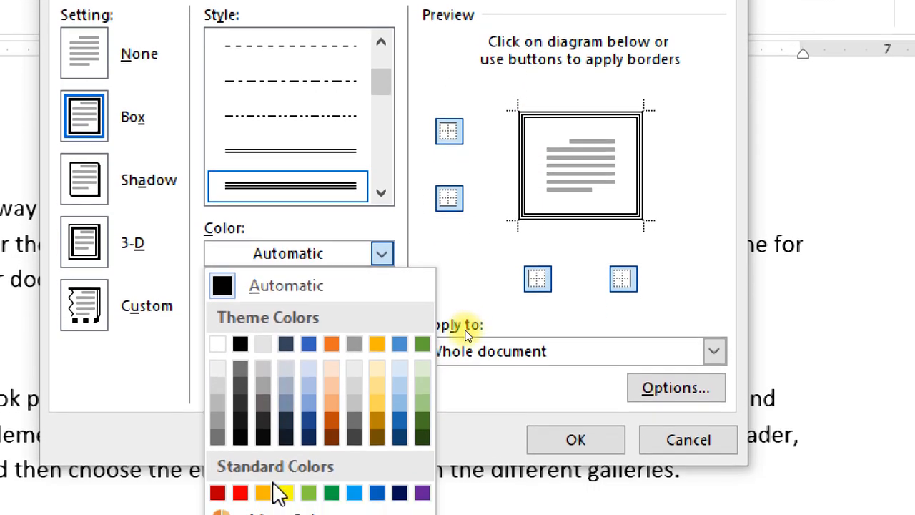
click(238, 489)
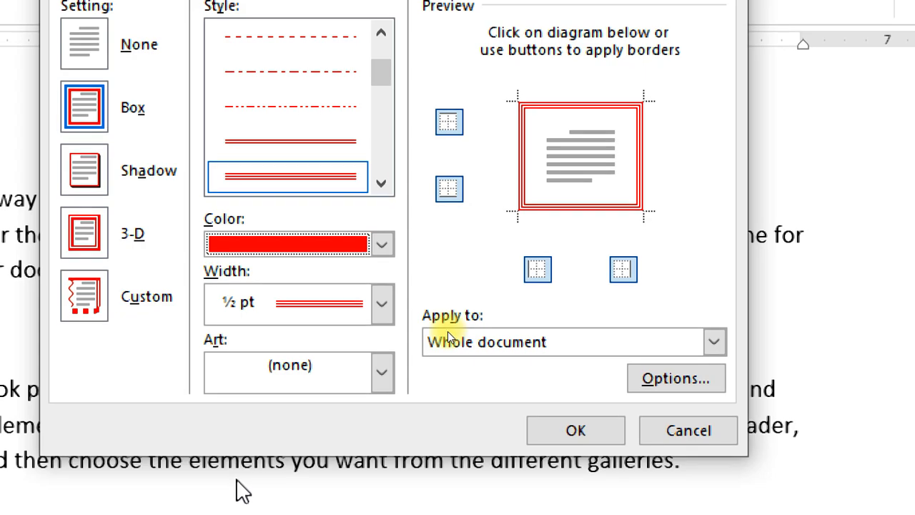
click(299, 303)
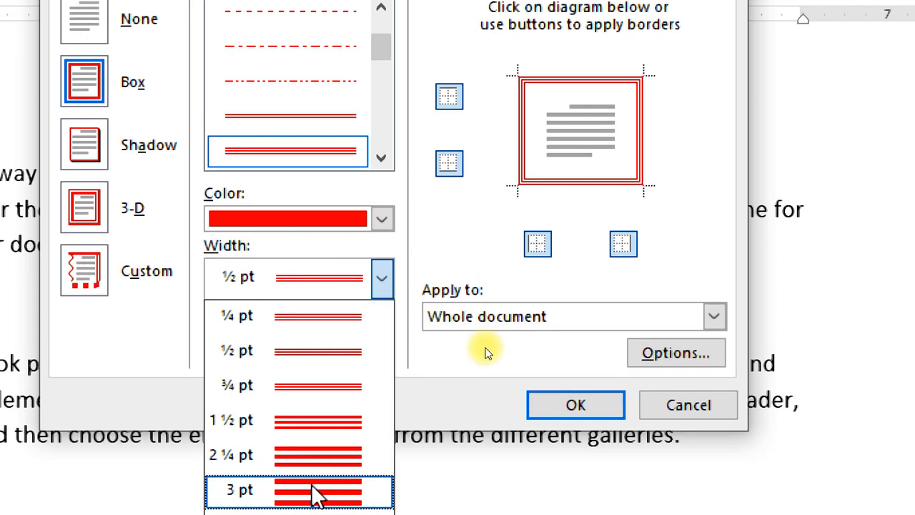
click(316, 492)
click(606, 410)
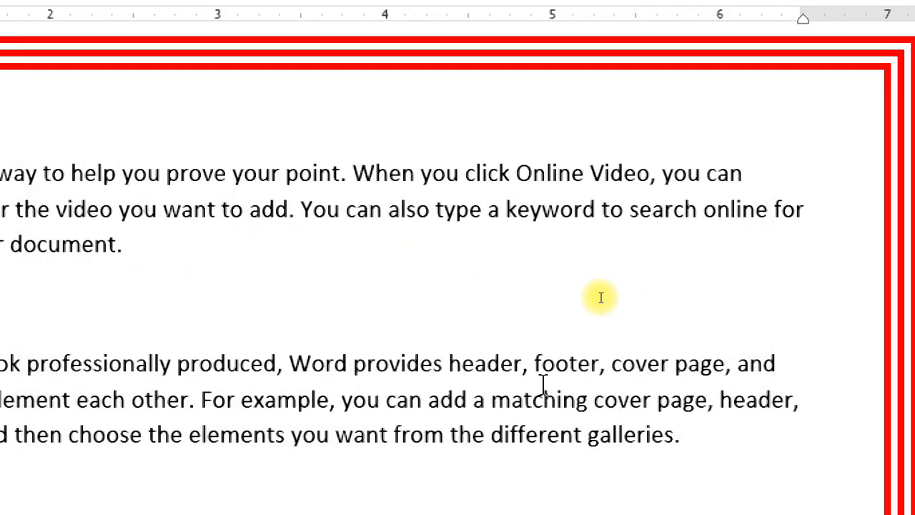
scroll(544, 336, up, 2)
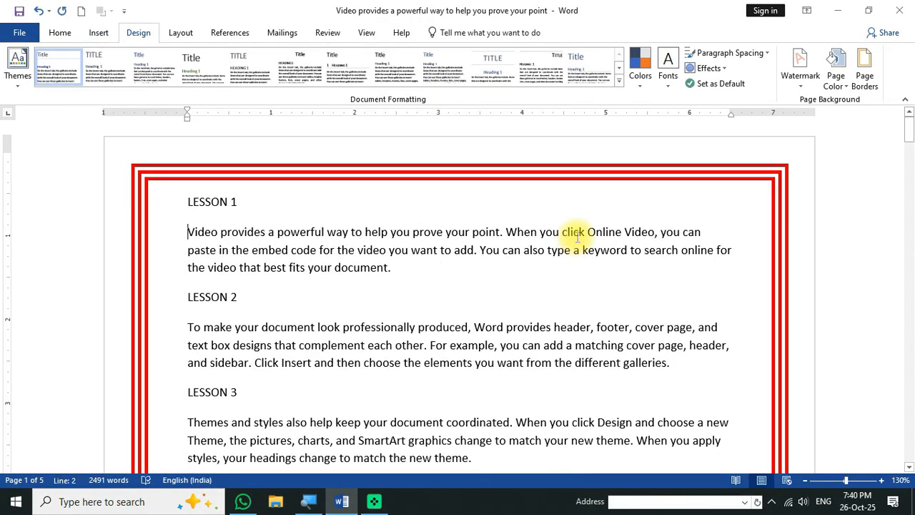
scroll(599, 291, down, 3)
scroll(634, 266, down, 15)
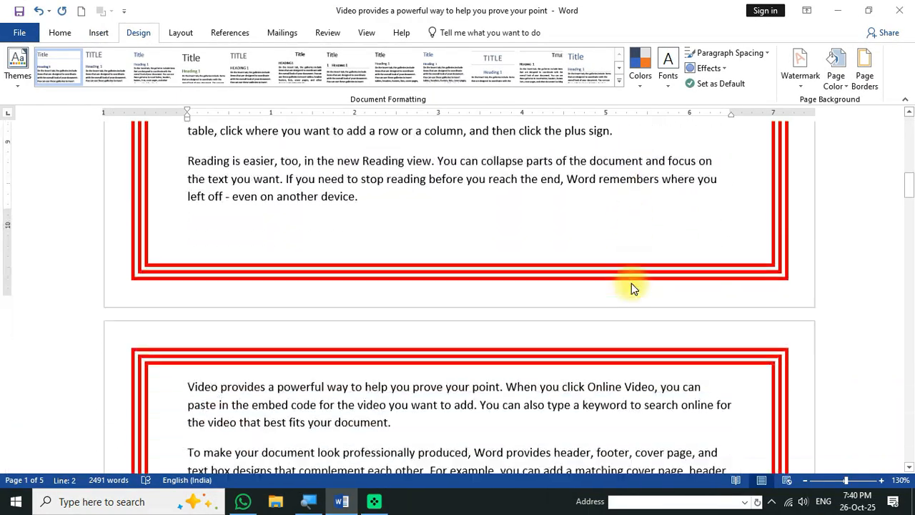
scroll(630, 288, up, 15)
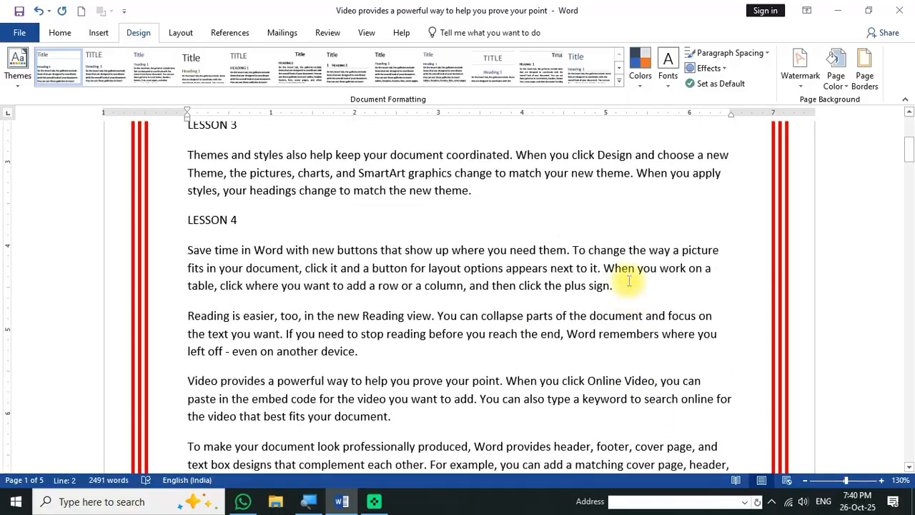
Step: Replace the red line page border with the red poinsettia flower art border and review it down the page
click(867, 72)
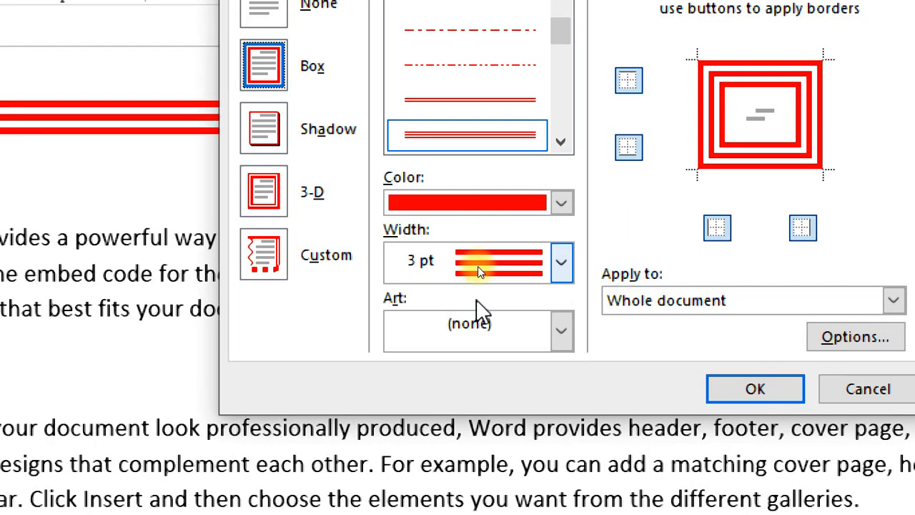
click(469, 336)
scroll(488, 457, down, 2)
scroll(488, 458, down, 5)
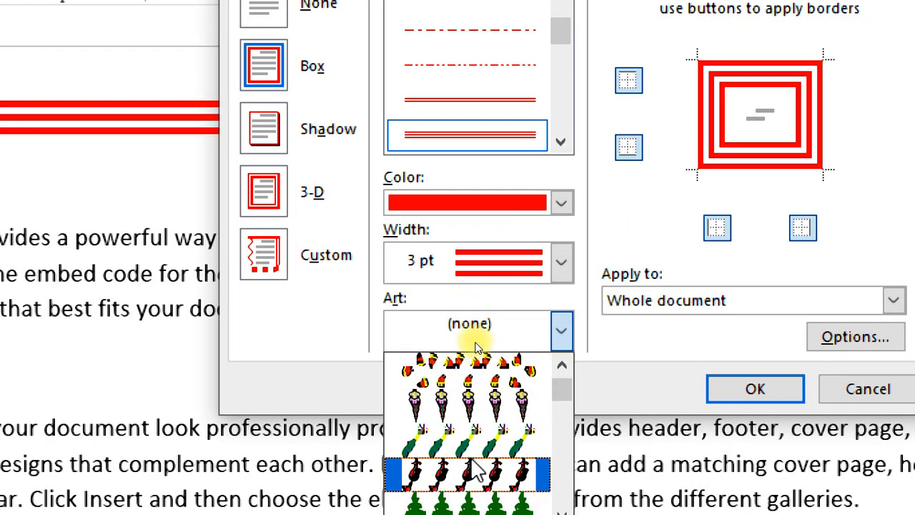
scroll(476, 475, down, 5)
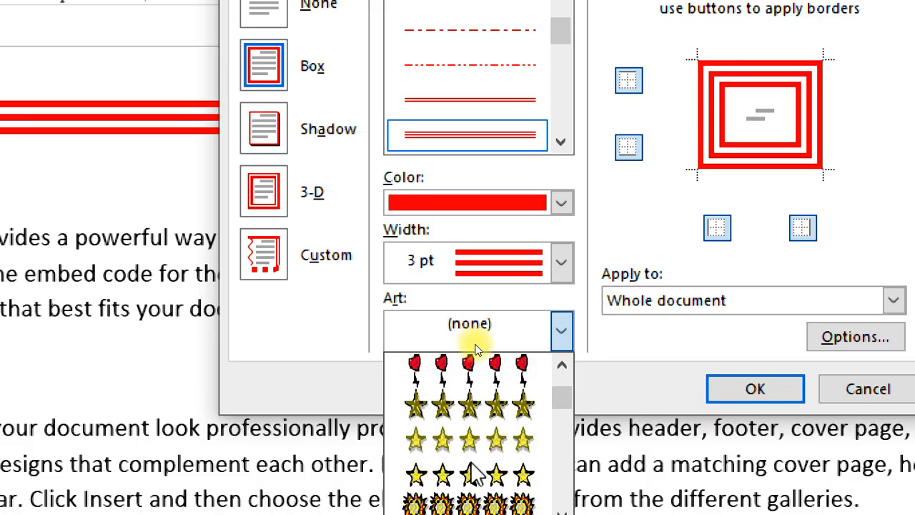
scroll(472, 475, down, 6)
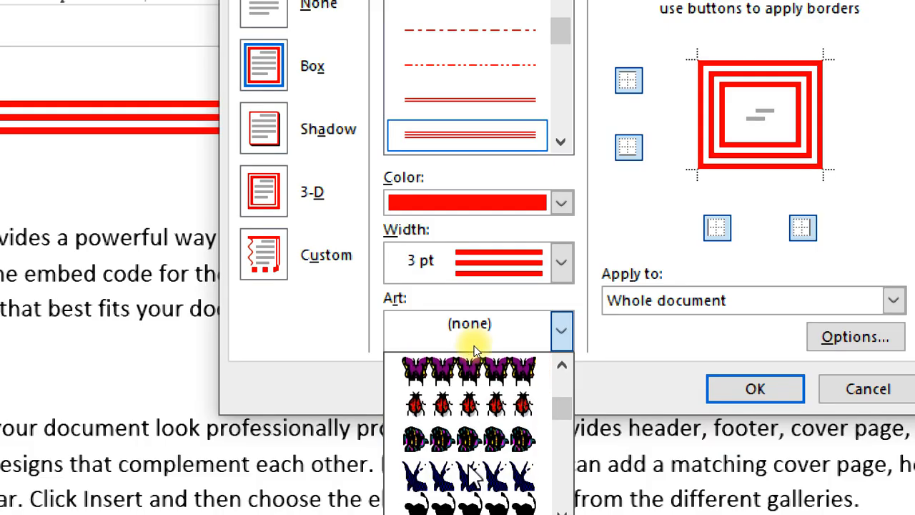
click(472, 476)
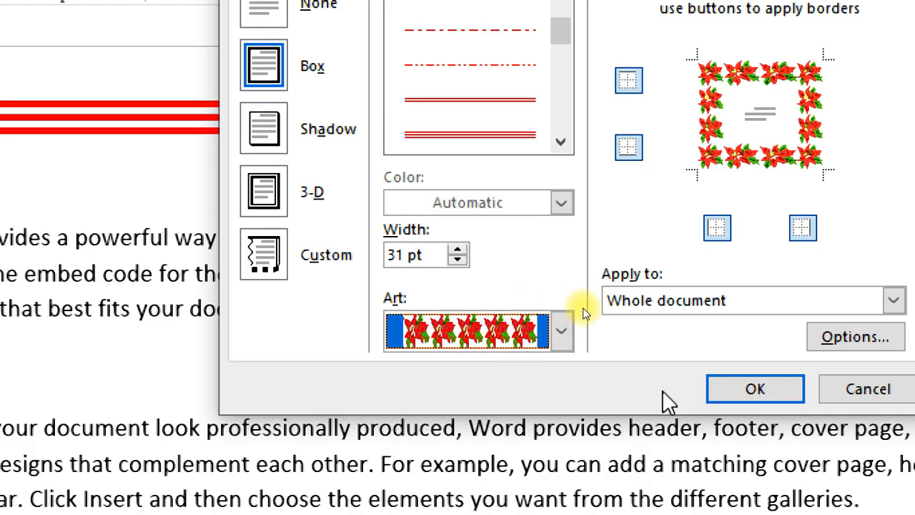
click(712, 393)
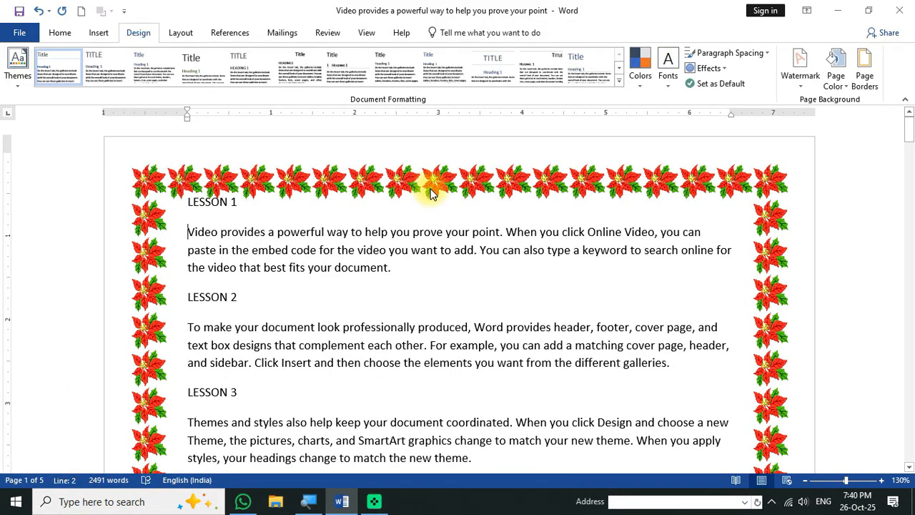
scroll(449, 266, down, 10)
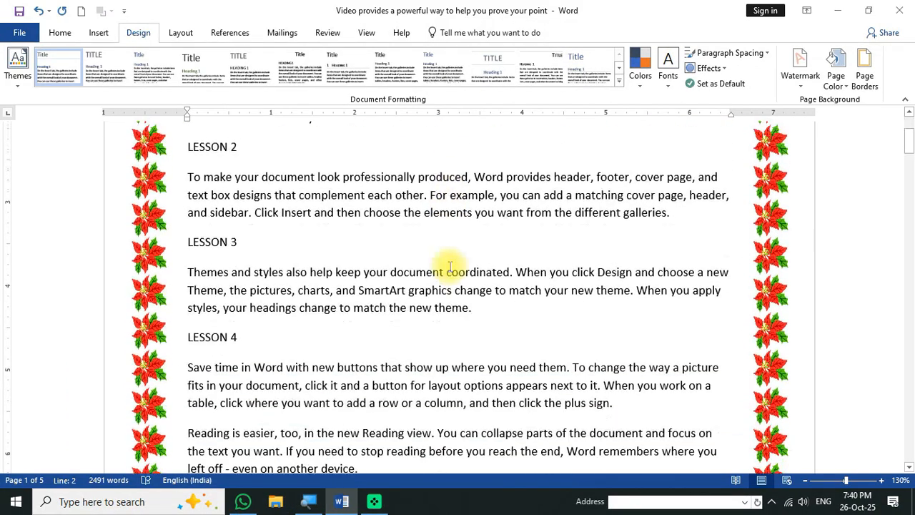
scroll(448, 265, up, 10)
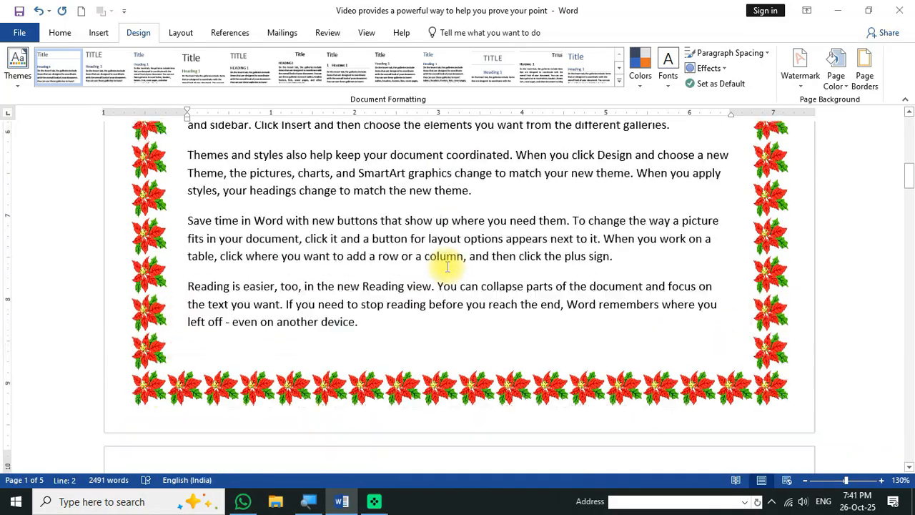
Step: Remove the page border from the whole document by choosing the None setting, and check the pages
click(865, 72)
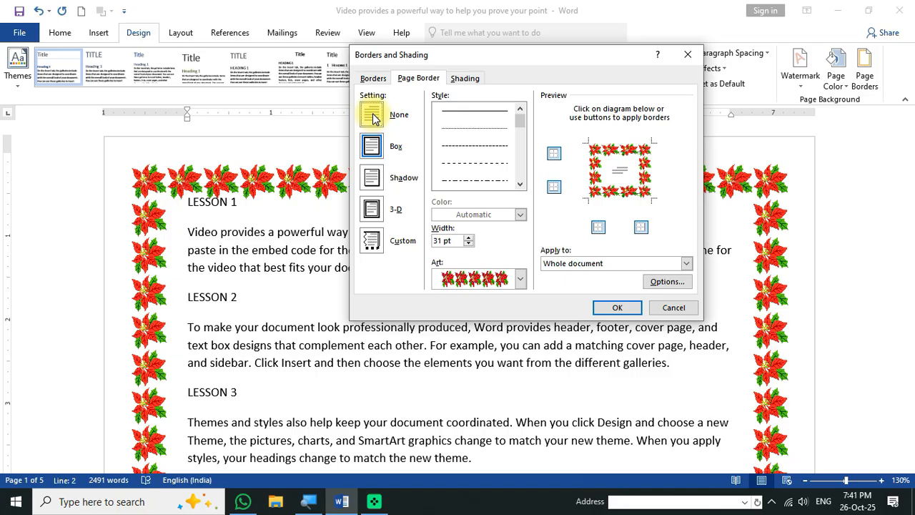
click(372, 115)
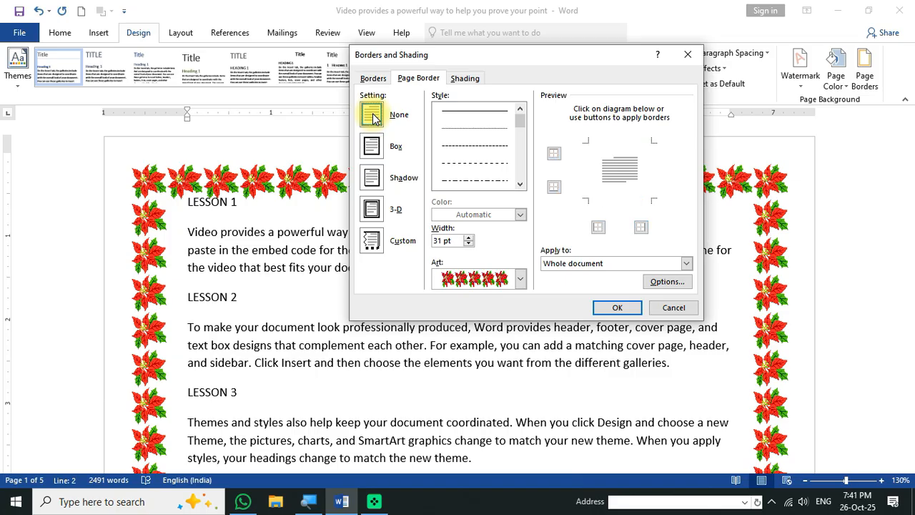
click(616, 307)
scroll(508, 305, down, 15)
scroll(508, 305, up, 10)
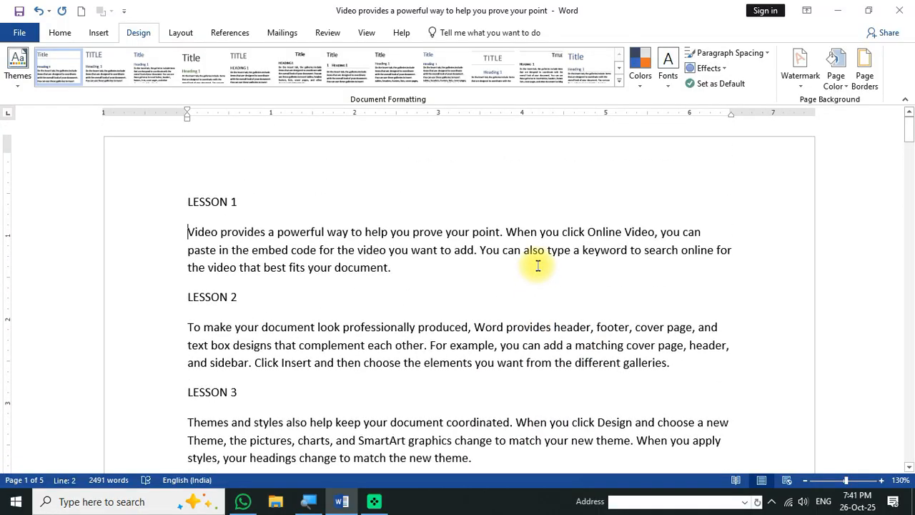